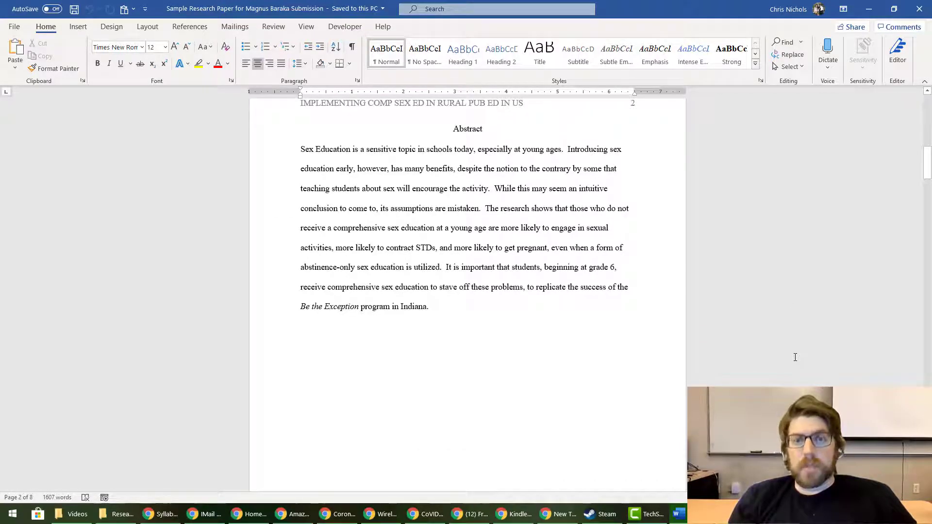
Scroll through the paper to the References page on page 8, then jump back to the title page
scroll(795, 357, "down", 6)
scroll(794, 358, "down", 13)
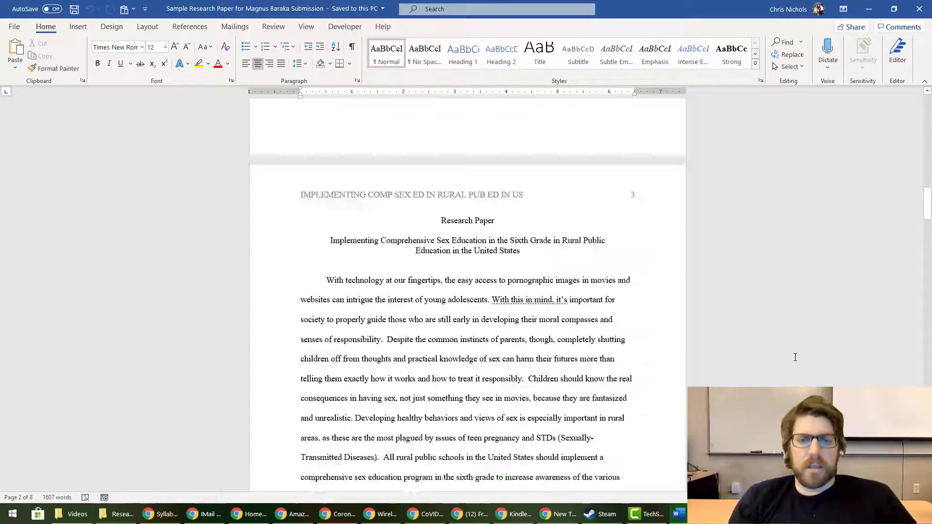
scroll(795, 358, "down", 20)
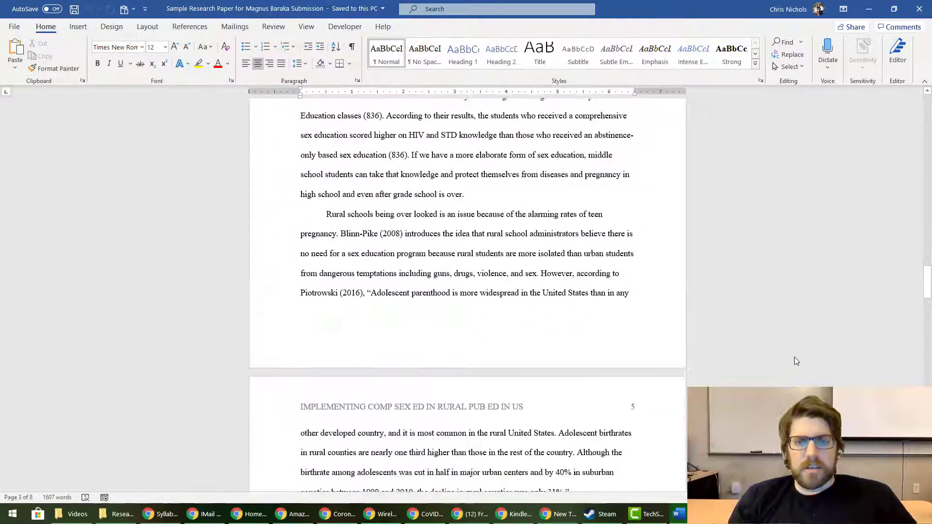
scroll(794, 361, "down", 7)
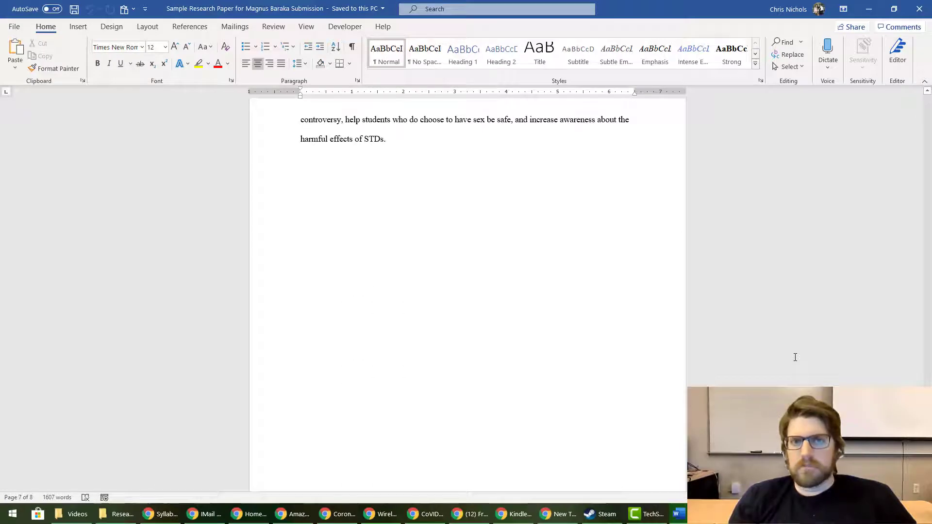
scroll(795, 357, "down", 11)
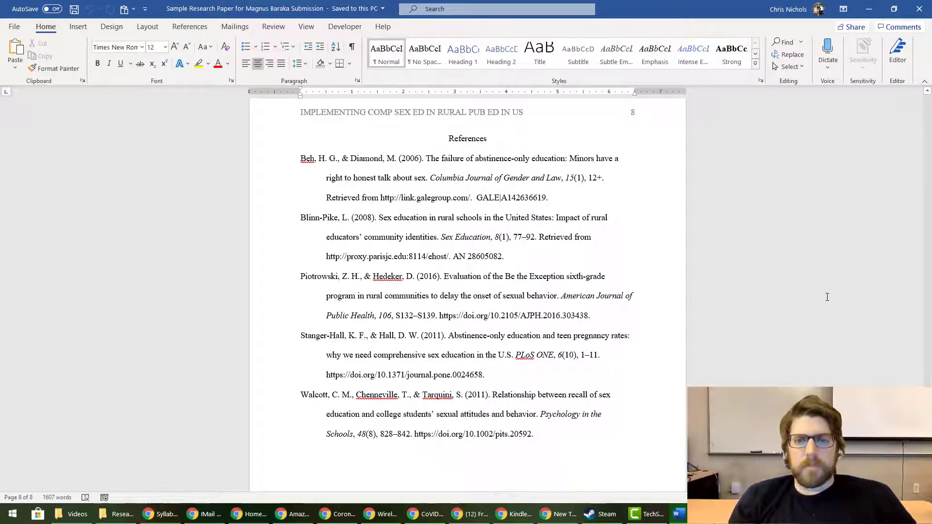
scroll(825, 295, "down", 3)
scroll(826, 297, "up", 12)
key("ctrl+Home")
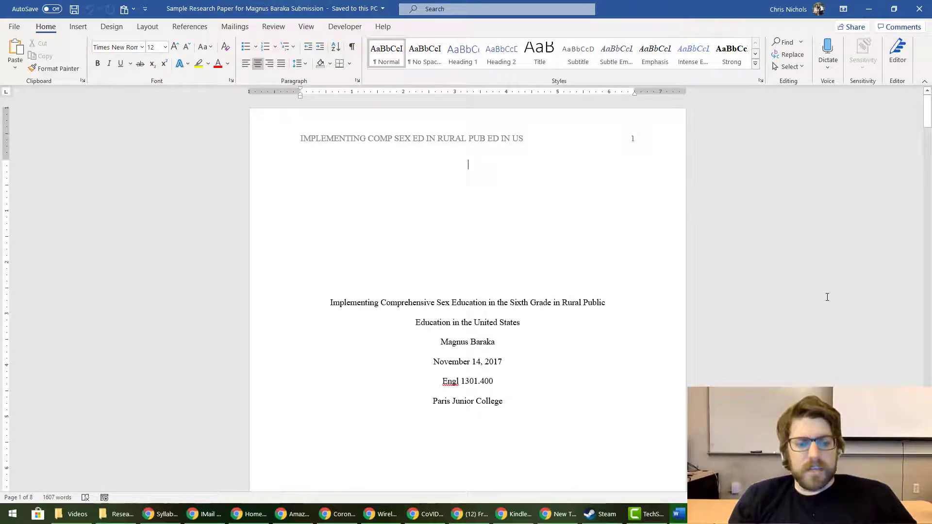
key("alt")
key("f")
key("a")
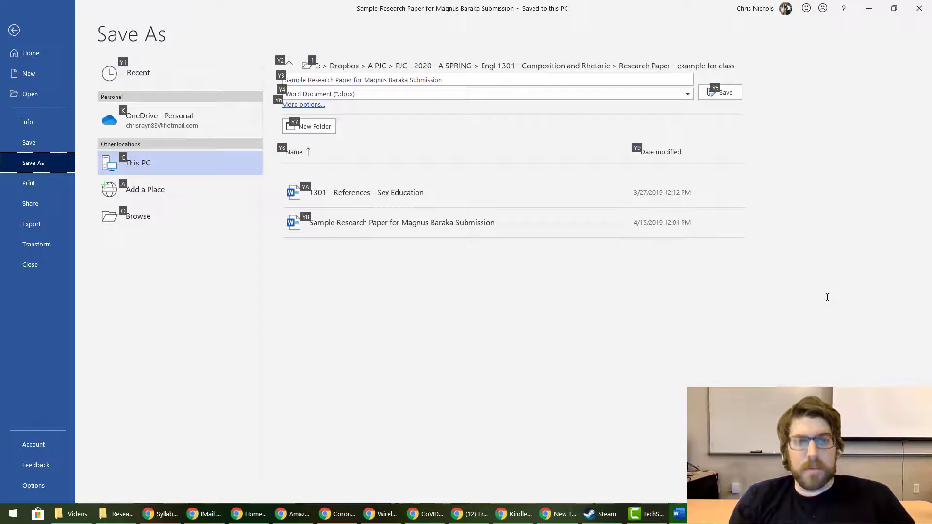
left_click(384, 94)
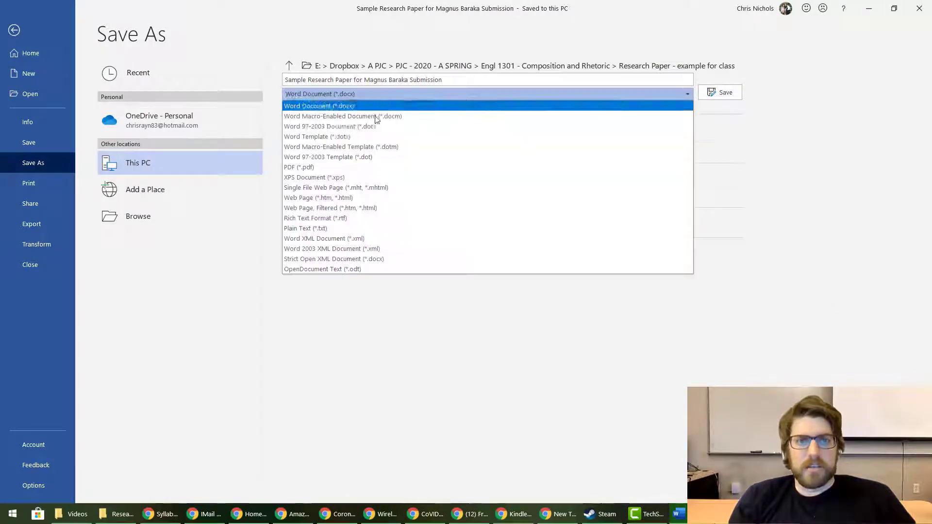
left_click(372, 167)
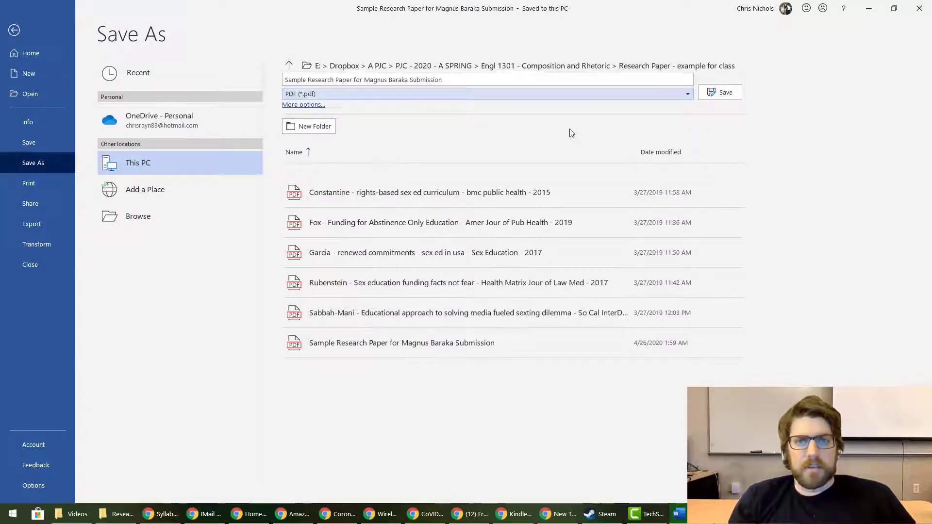
left_click(713, 103)
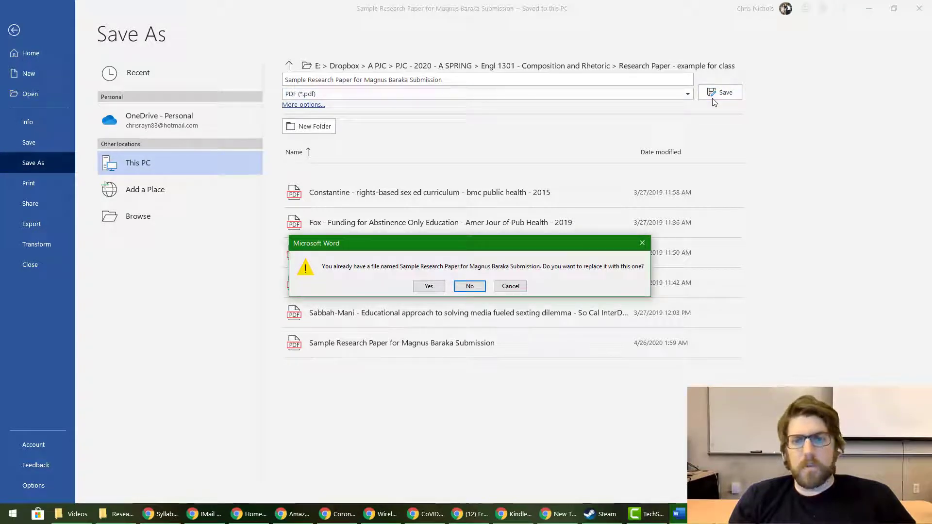
left_click(511, 286)
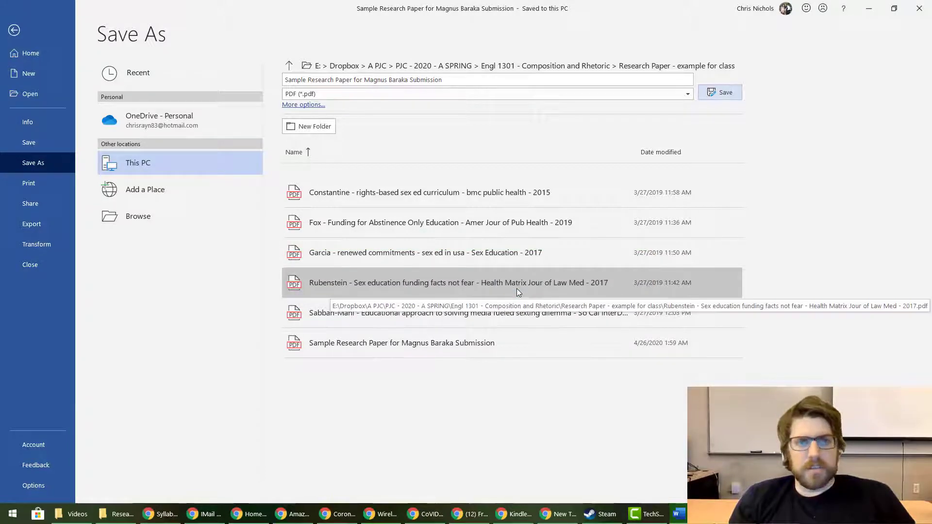
key("Escape")
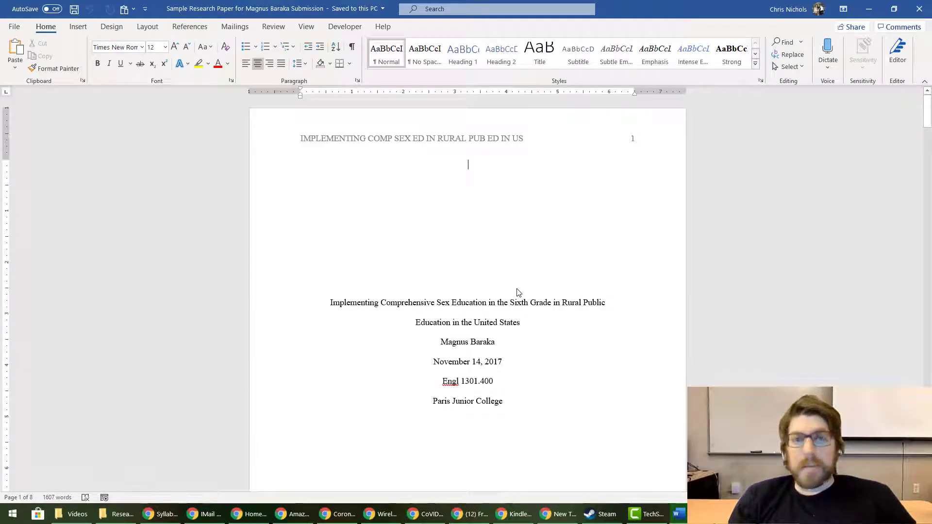
Load parisjc.blackboard.com in the incognito browser window and accept the privacy notice
left_click(556, 513)
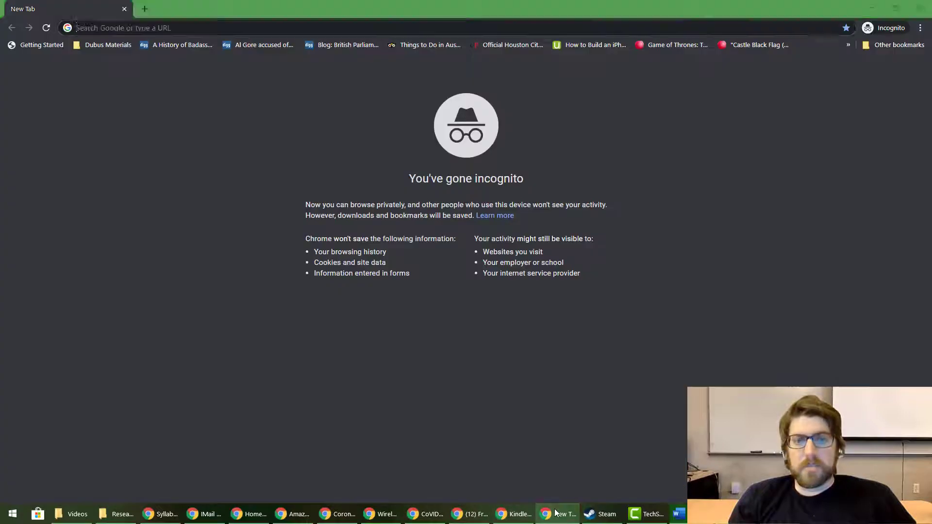
type("parisjc.blackboard.com")
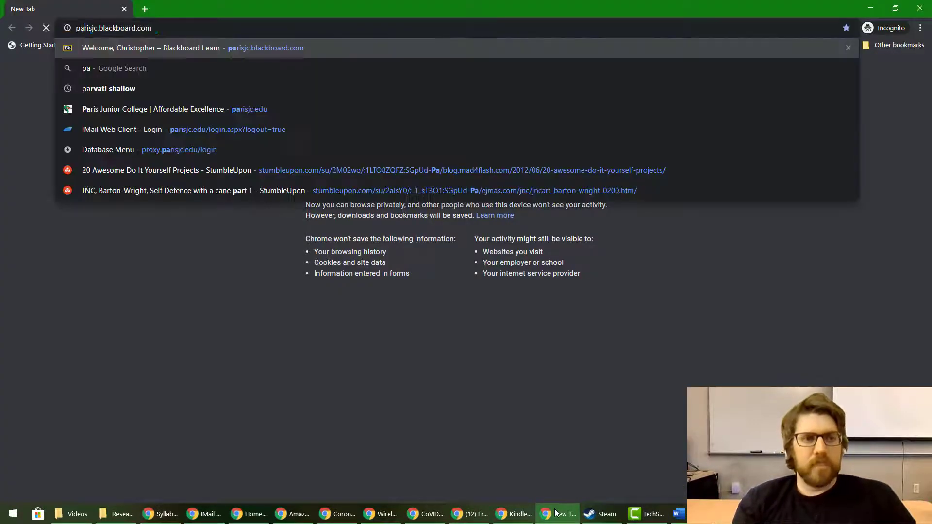
key("Return")
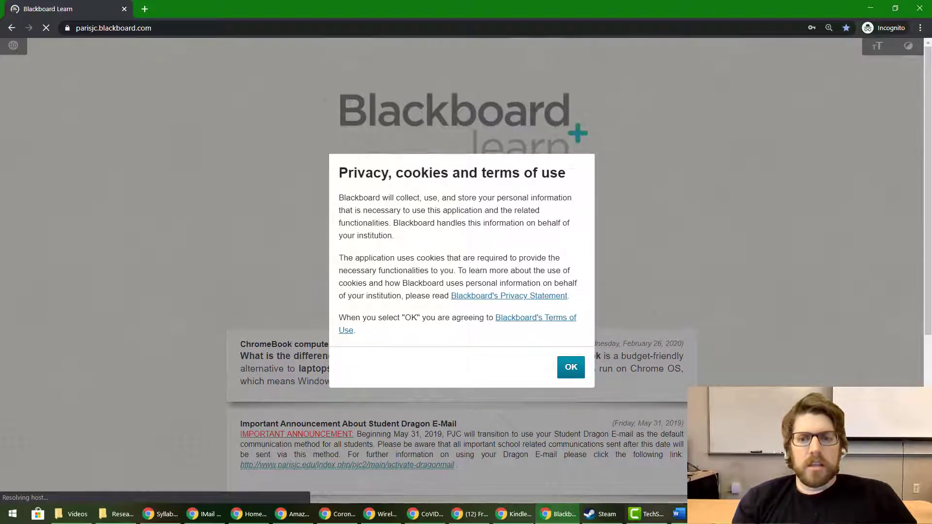
left_click(571, 367)
Log in with the student's username and password, retrying after the failed first attempt
left_click(435, 214)
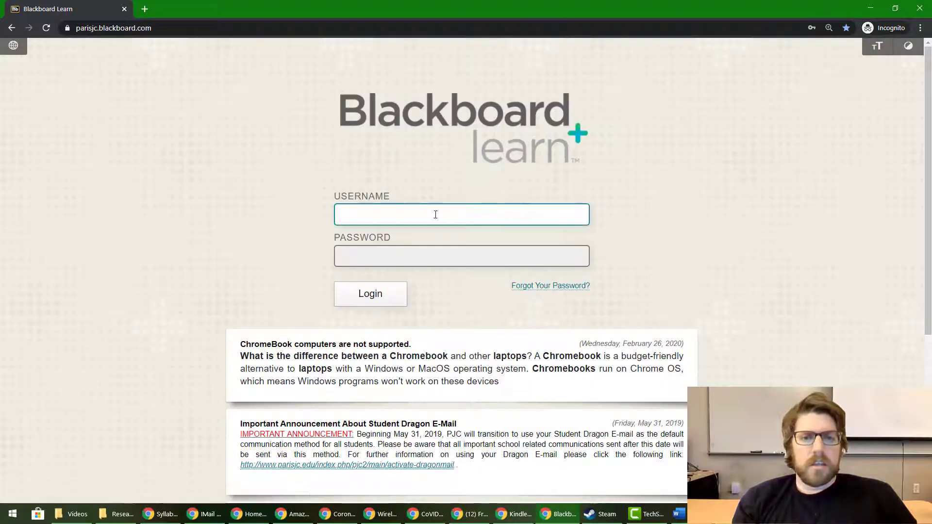
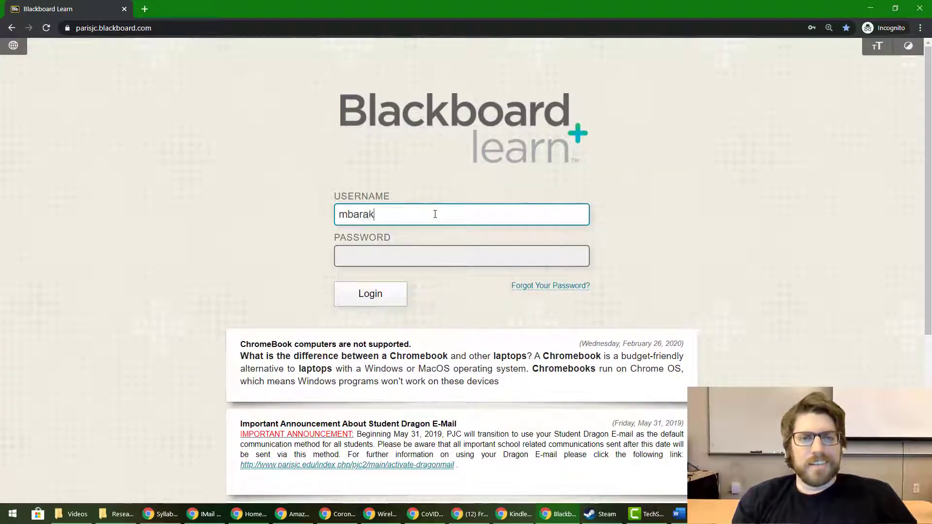
key("Return")
key("Return")
key("Tab")
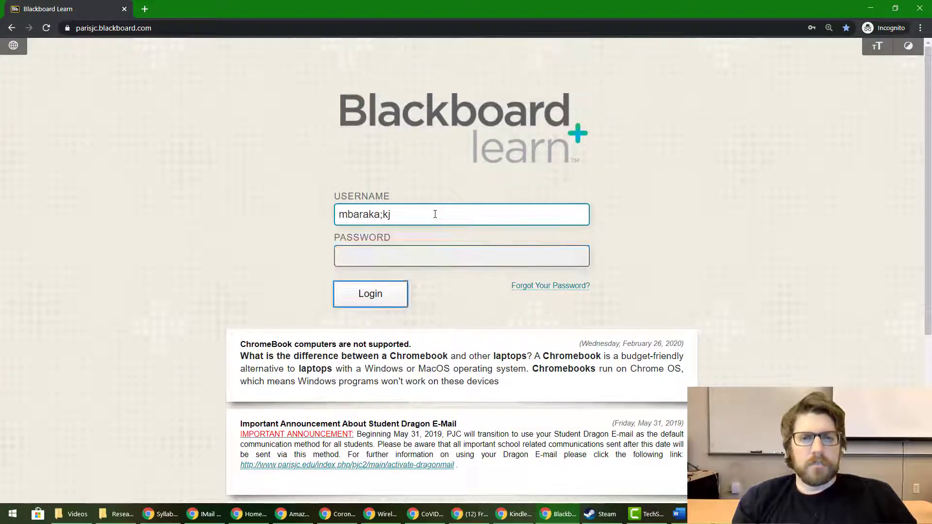
left_click(437, 258)
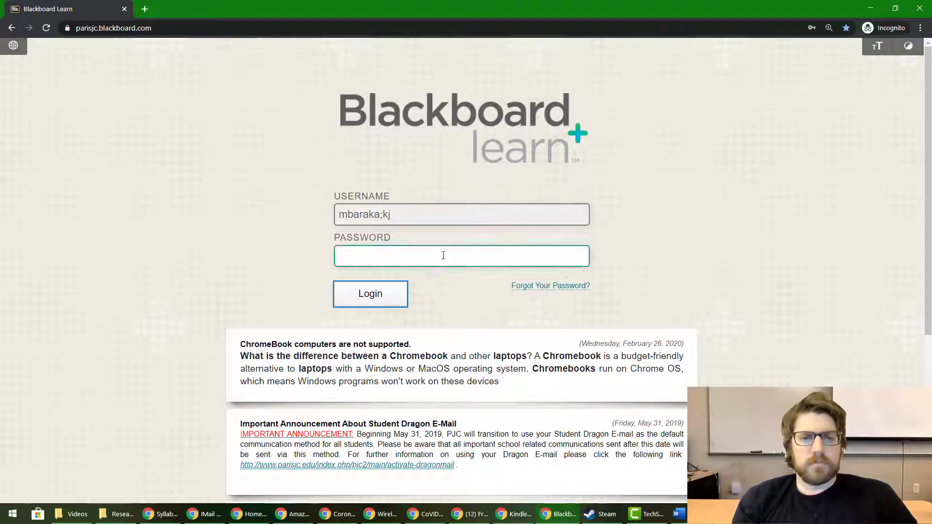
type("*****")
key("Return")
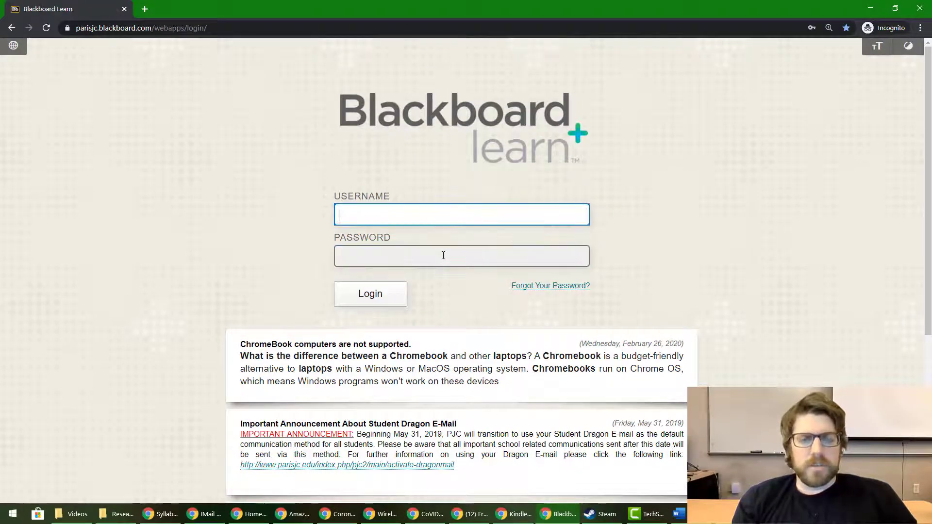
key("Tab")
type("*****")
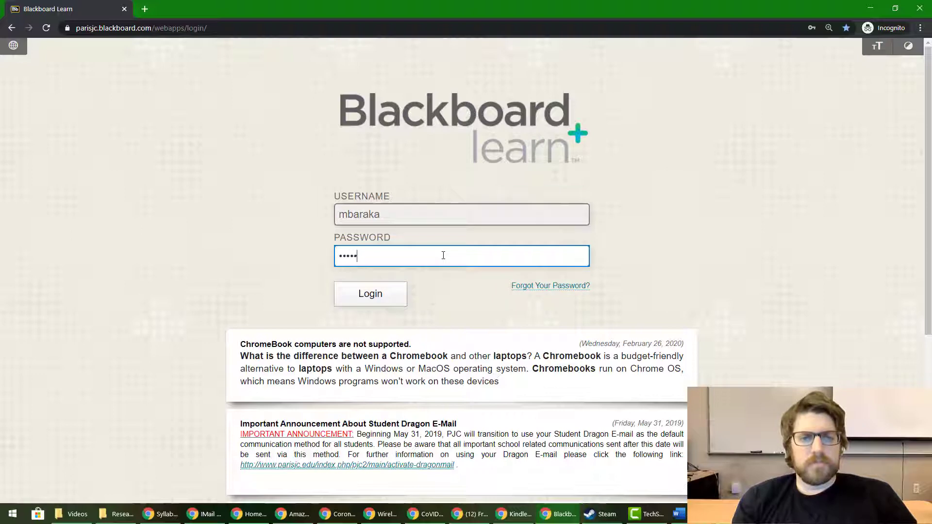
key("Return")
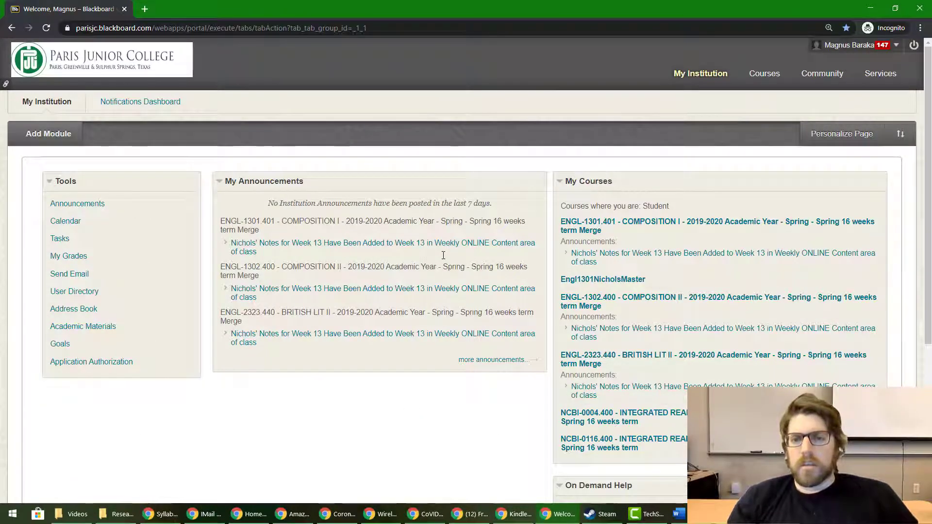
Go to ENGL-1301.401 Assignments, open Research Paper Peer Review, and start a new thread
left_click(582, 226)
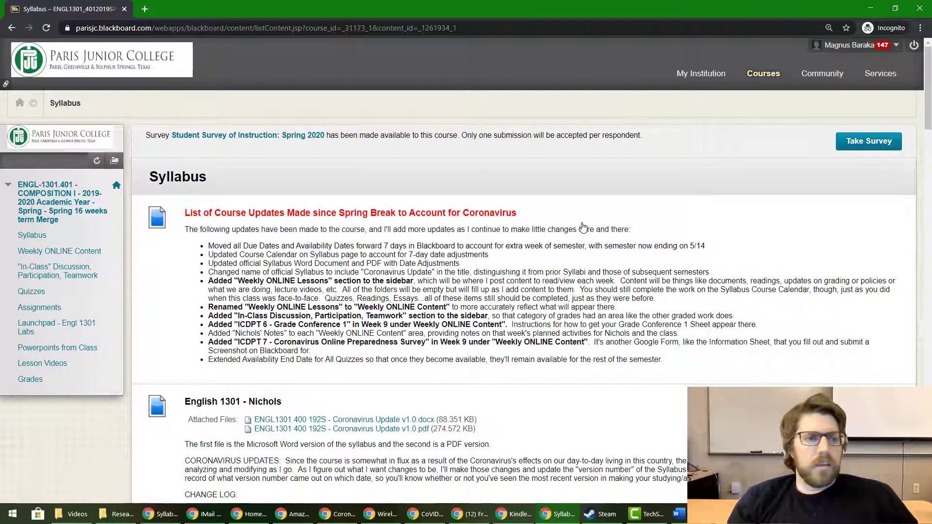
left_click(35, 308)
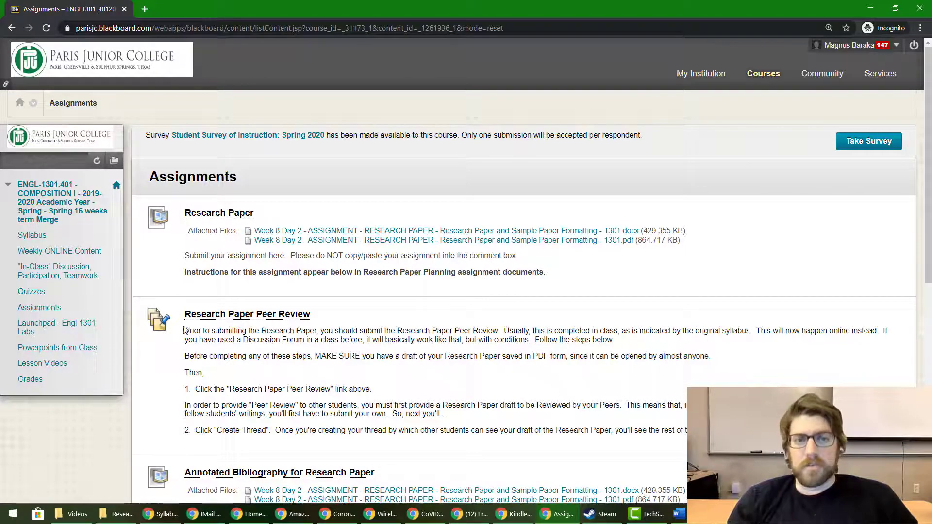
left_click(255, 315)
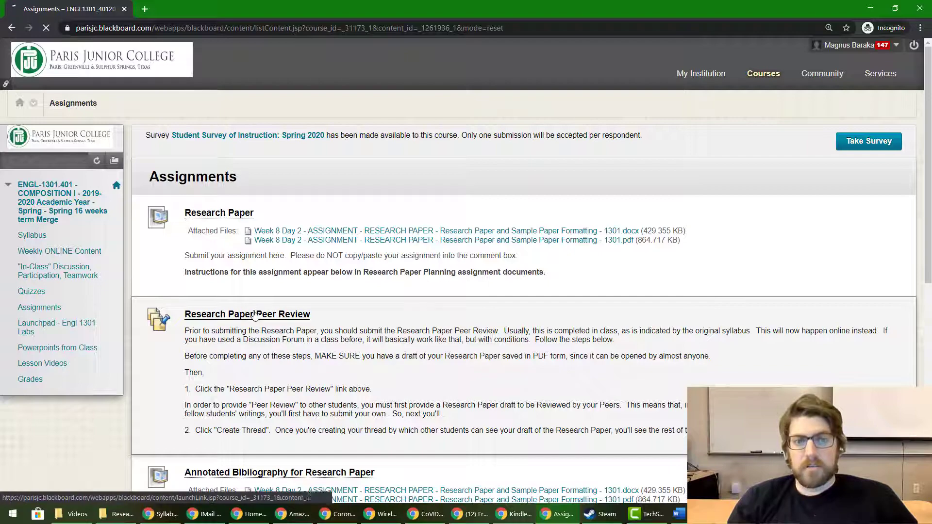
left_click(182, 237)
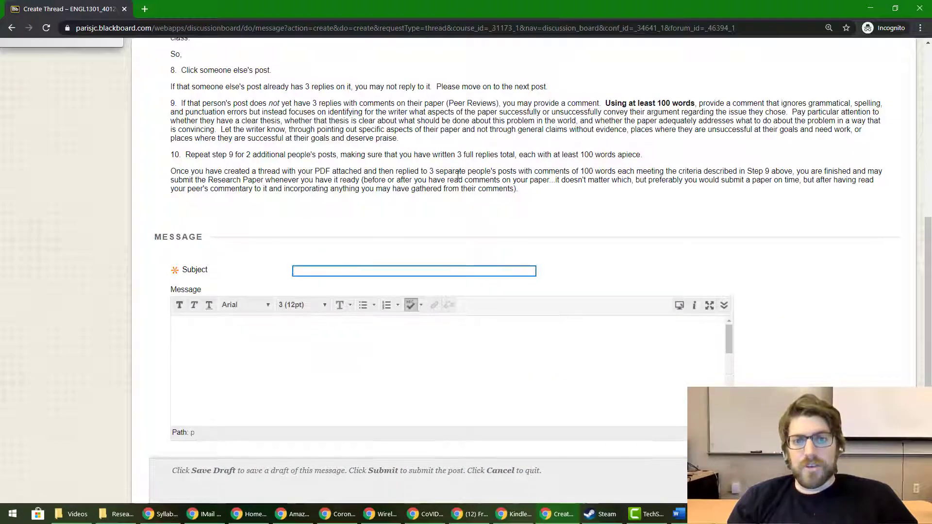
Type a thread subject beginning with the student's name and 'Research Paper Pee'
scroll(590, 103, "up", 4)
scroll(589, 103, "down", 2)
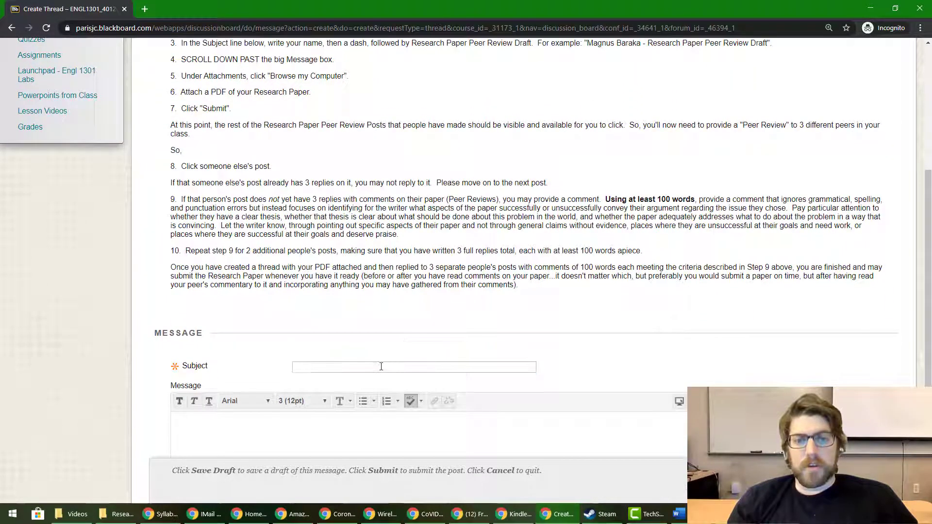
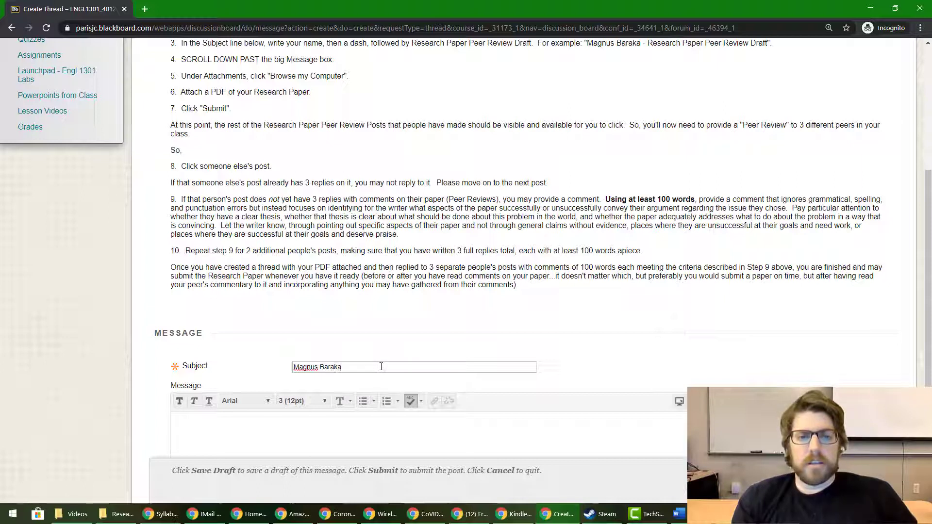
type(" - Research Paper ")
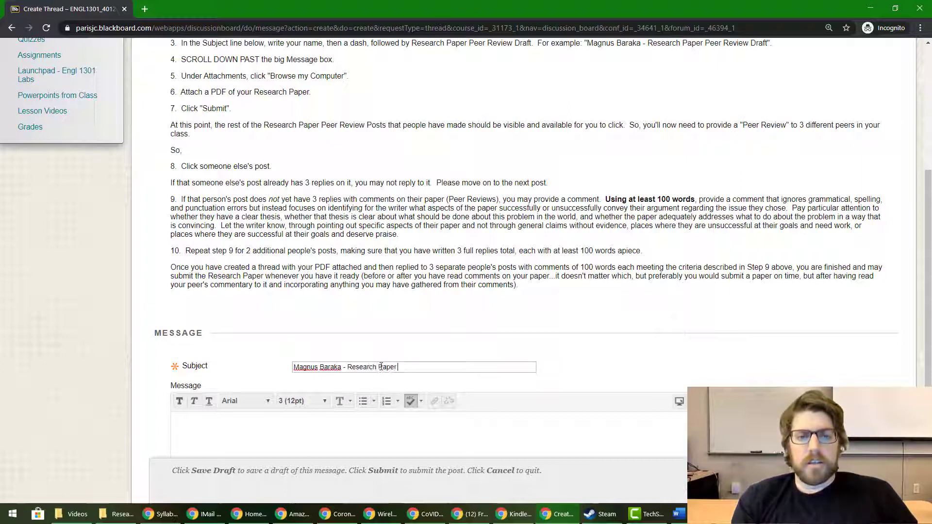
type("Peer Review Draft")
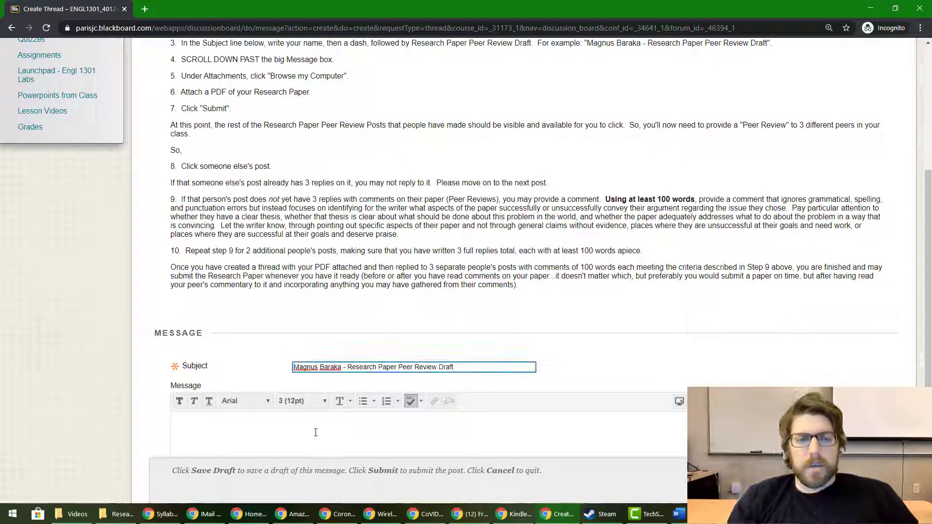
Try attaching a file to the message, cancel the file picker, and go back to the forum
scroll(316, 433, "down", 4)
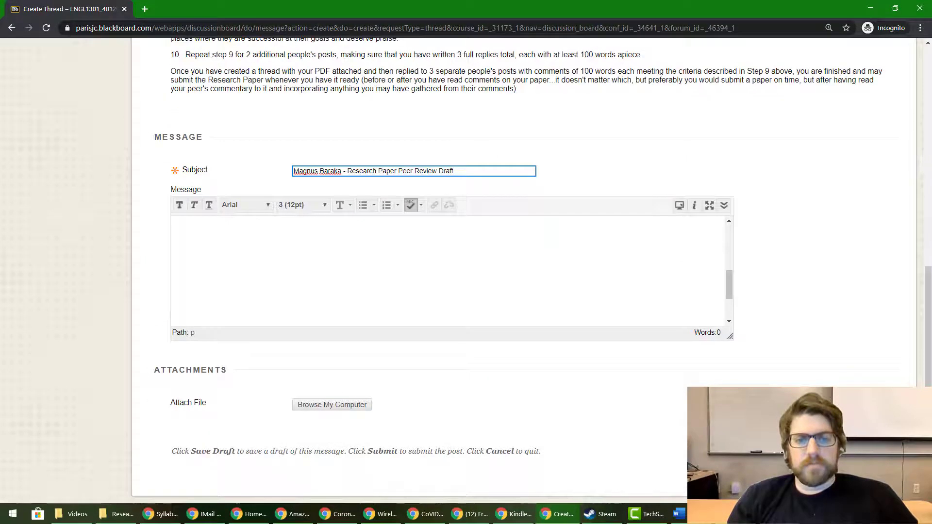
left_click(429, 290)
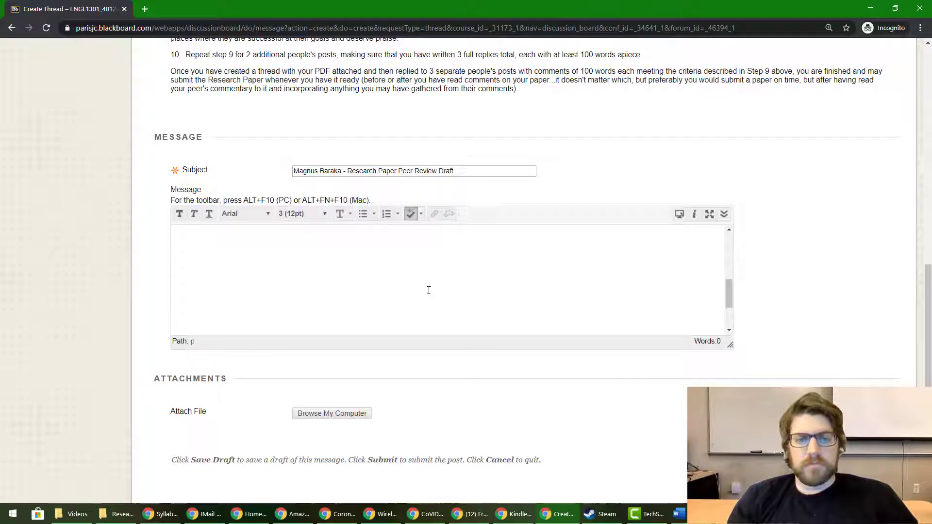
left_click(324, 417)
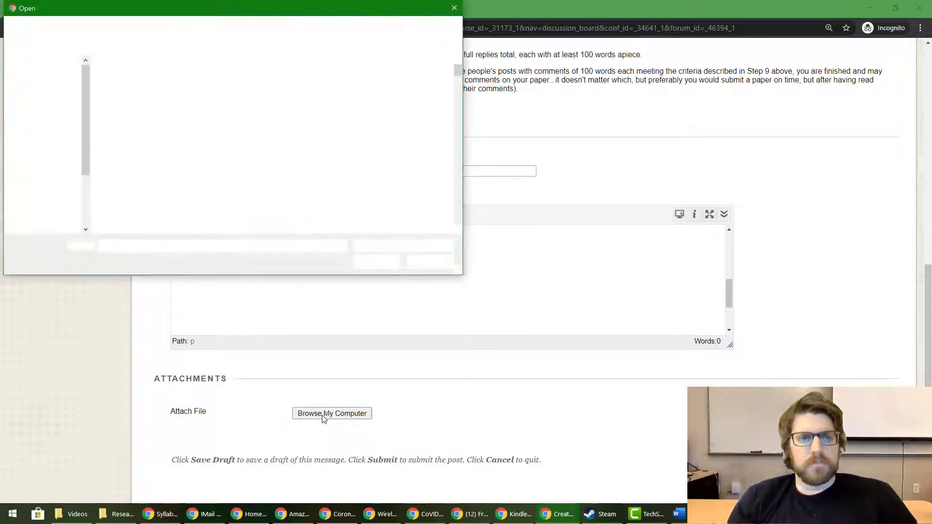
key("Escape")
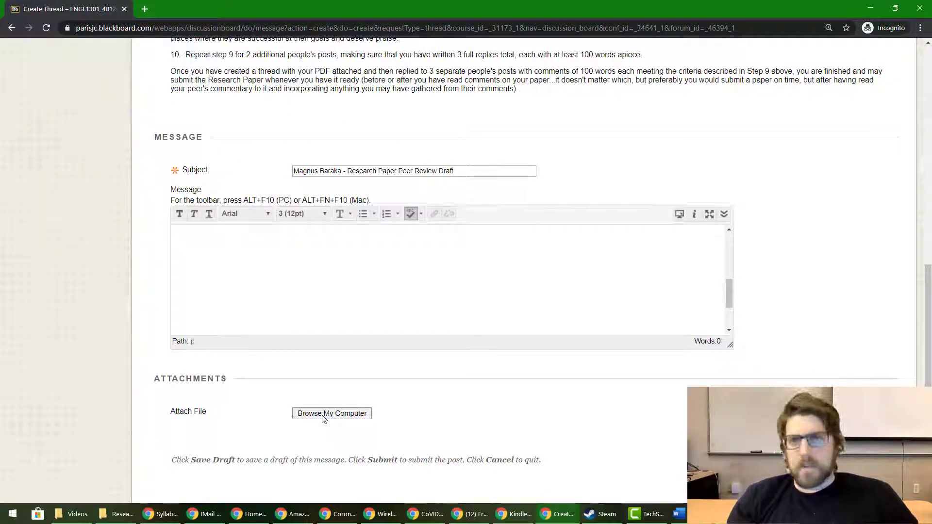
key("alt+Left")
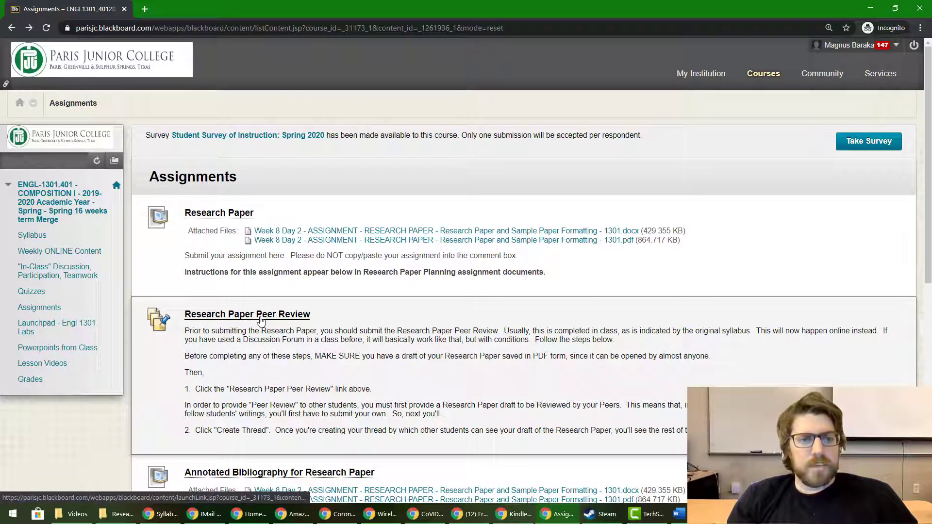
On the Research Paper upload page, select the sample paper in Engl 1301 > Research Paper - example for class
left_click(220, 213)
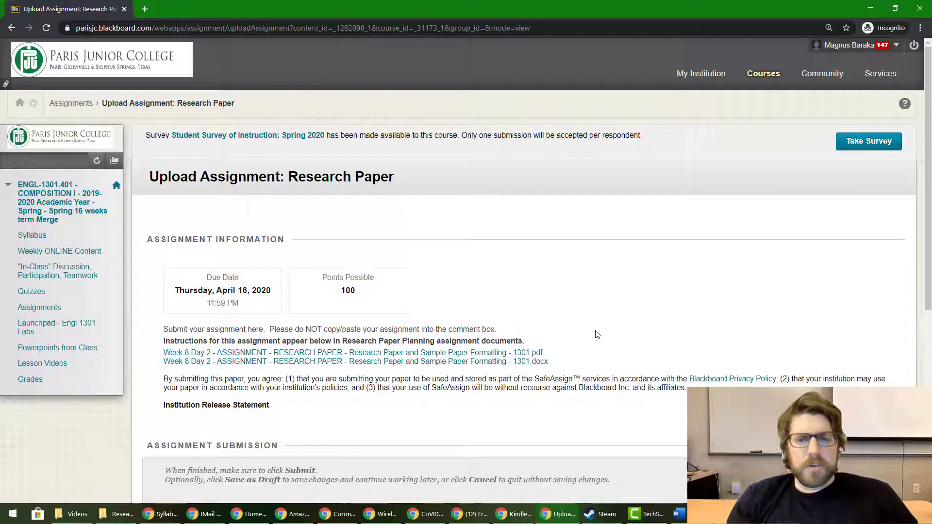
scroll(597, 335, "down", 5)
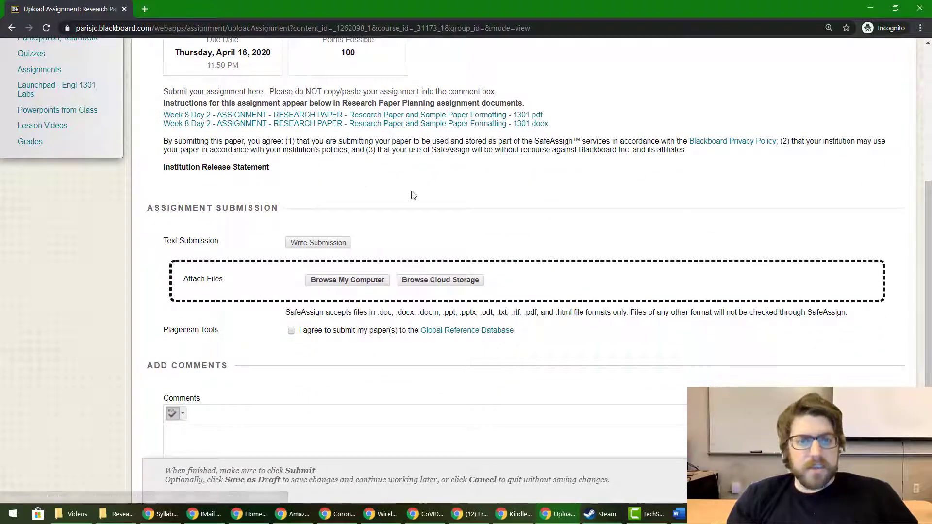
left_click(347, 280)
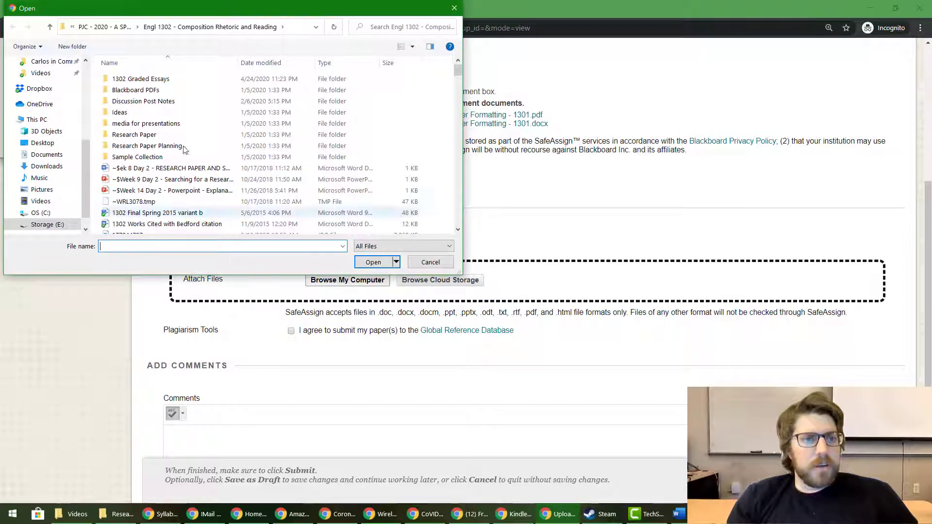
left_click(120, 28)
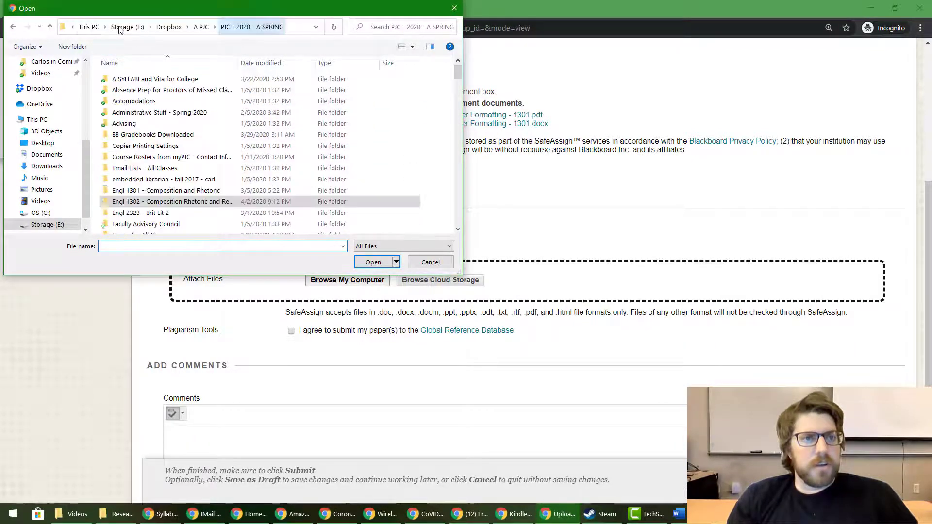
double_click(140, 191)
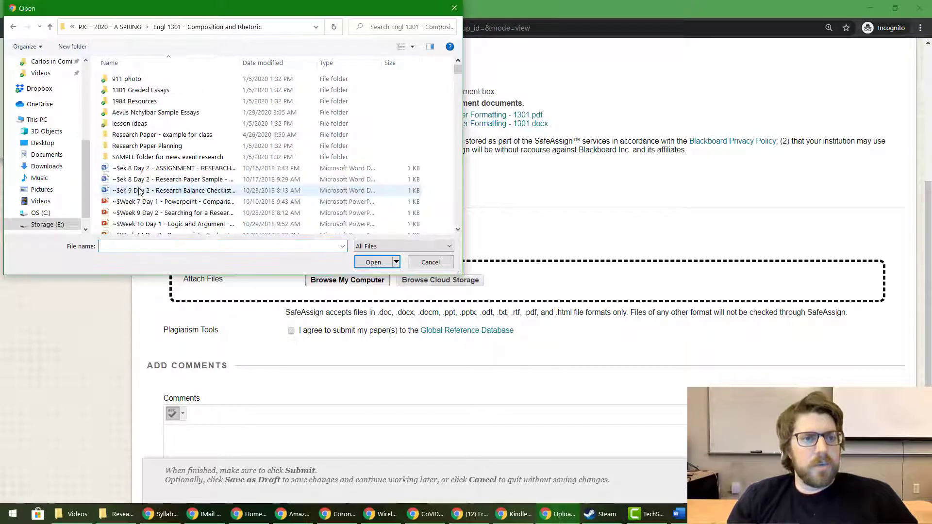
double_click(133, 136)
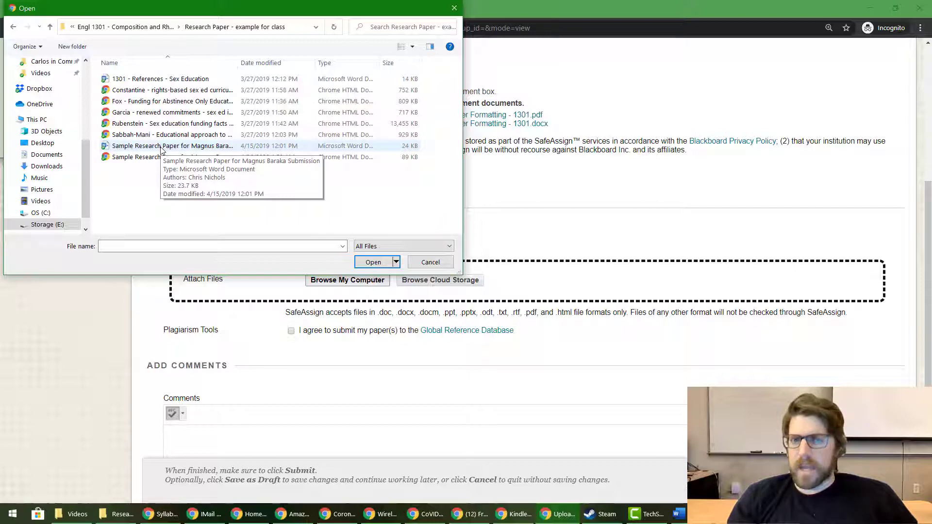
left_click(161, 147)
Attach the chosen paper and enter the submission comment 'Sdrry it's late'
left_click(373, 262)
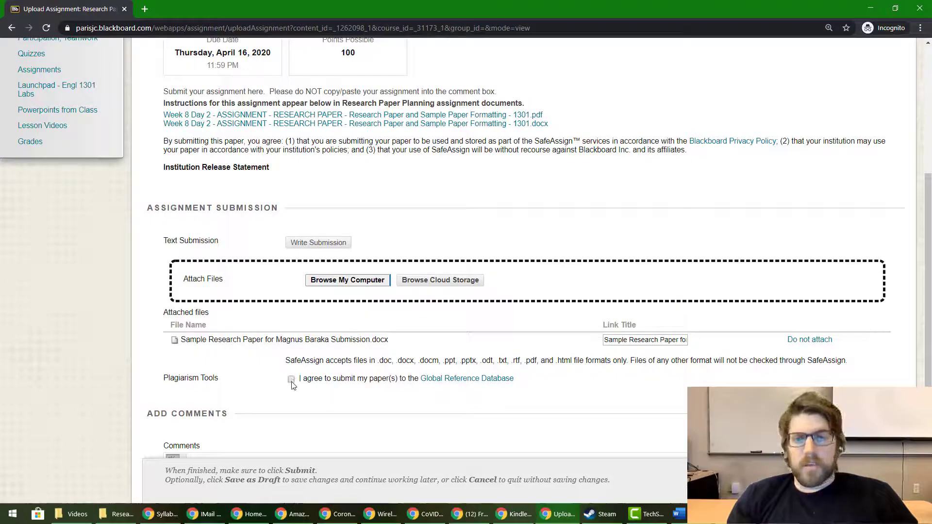
scroll(292, 385, "down", 3)
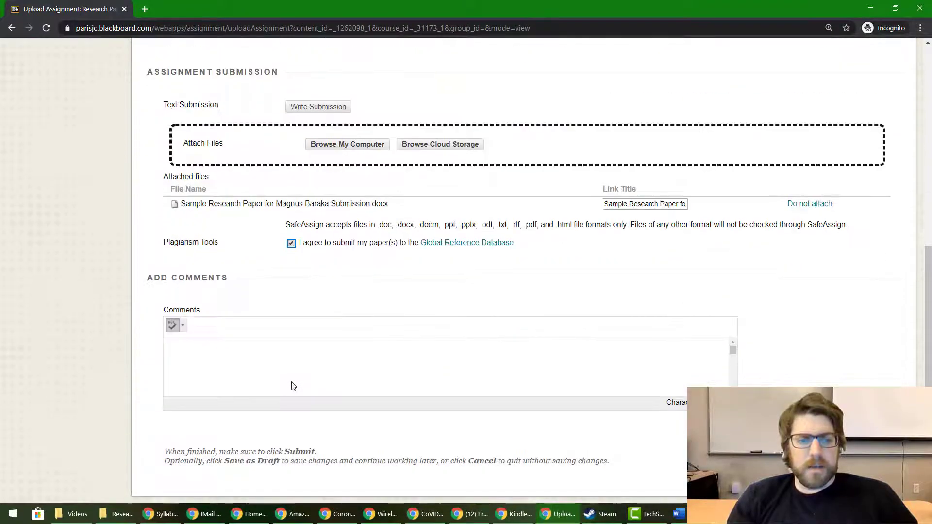
left_click(281, 363)
type("Sdrry it's la")
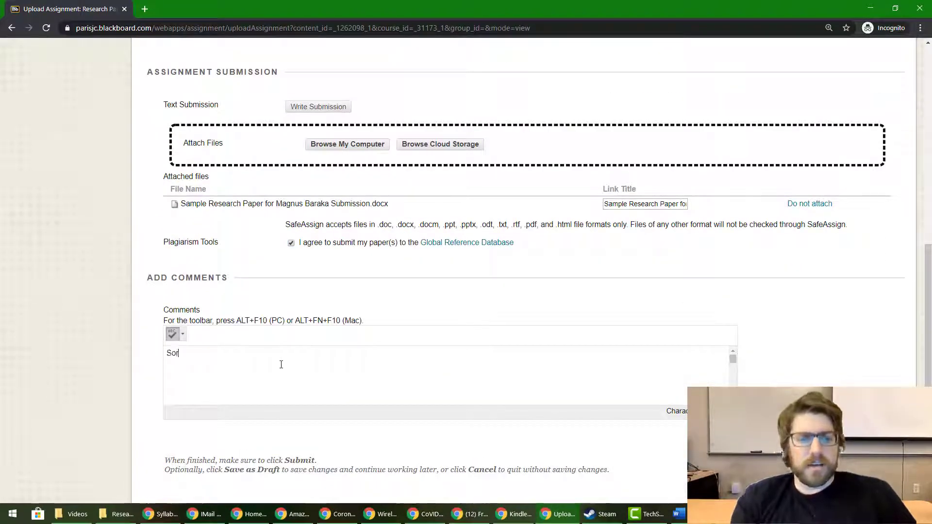
type("te")
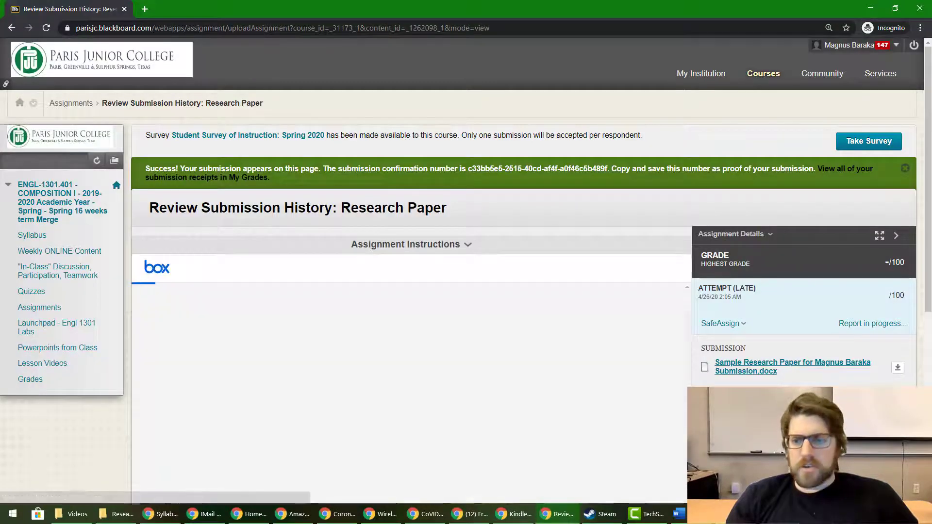
Scroll down through the submitted paper's Box preview and back up to the top
scroll(390, 345, "down", 5)
scroll(391, 345, "down", 10)
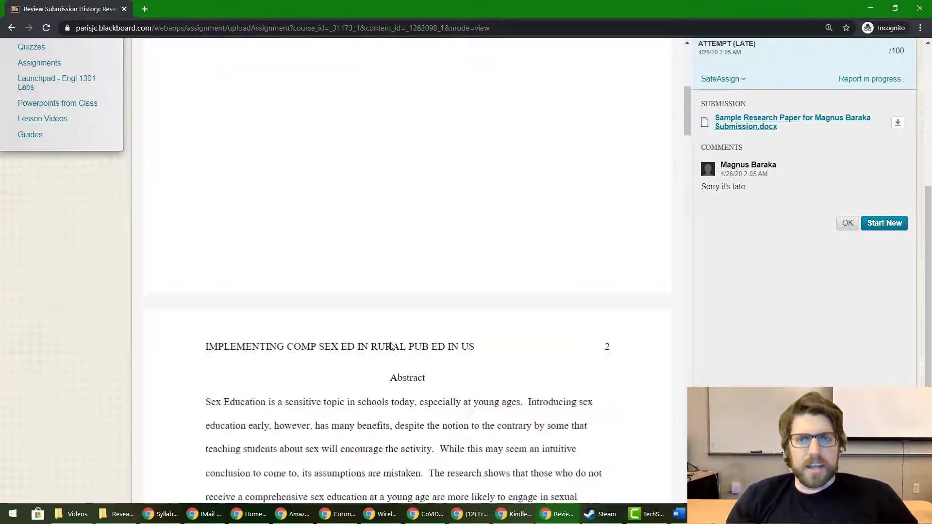
scroll(391, 345, "down", 10)
scroll(392, 345, "up", 8)
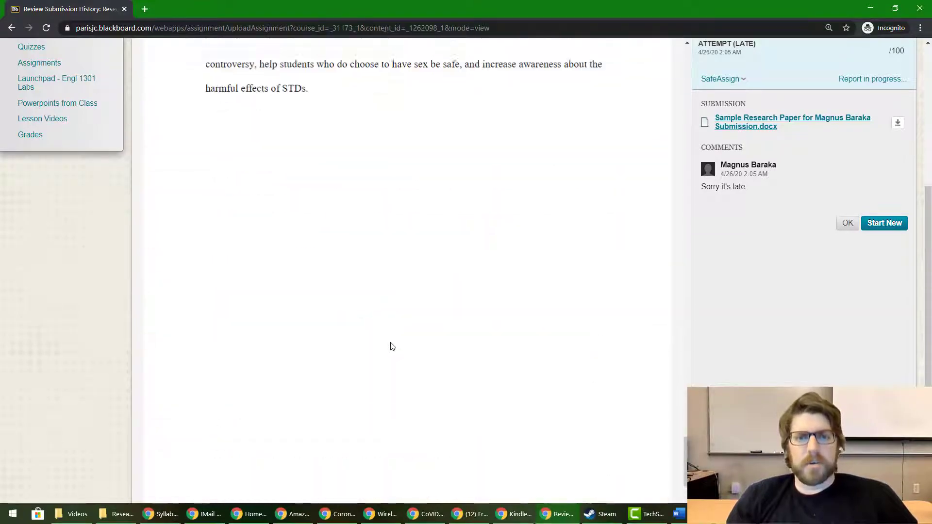
scroll(392, 346, "up", 12)
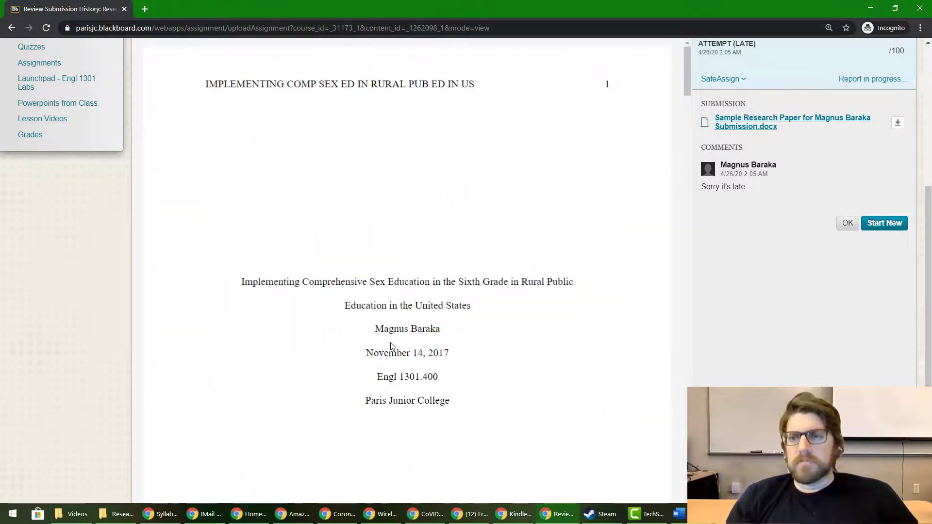
scroll(390, 343, "up", 5)
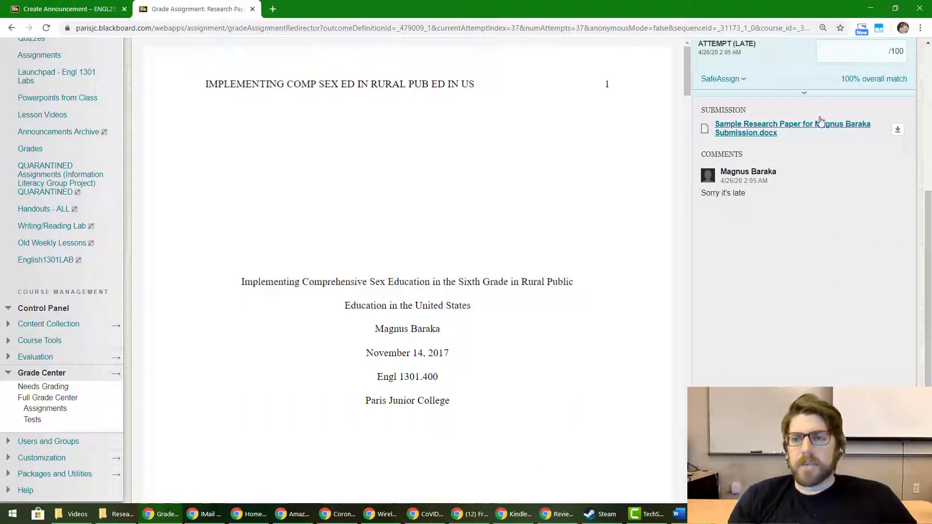
Expand the attempt's SafeAssign results and choose View Originality Report
left_click(804, 93)
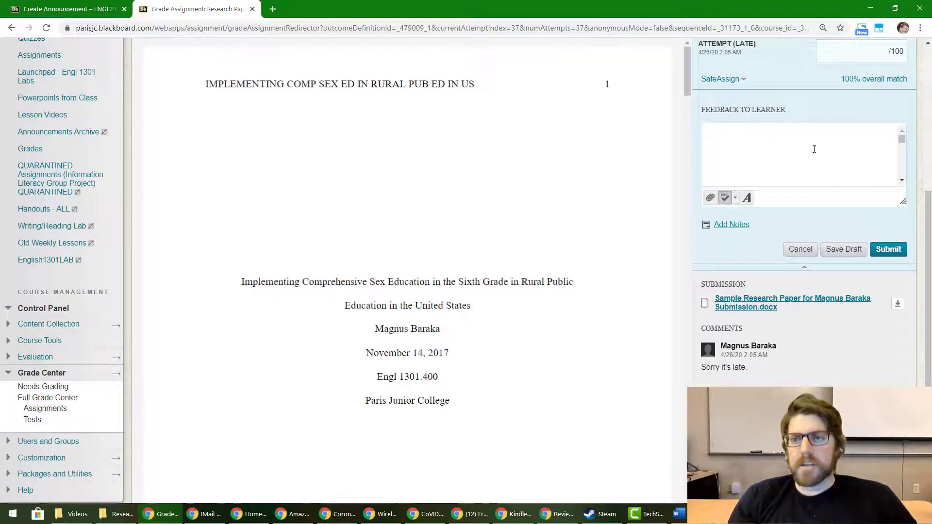
left_click(749, 80)
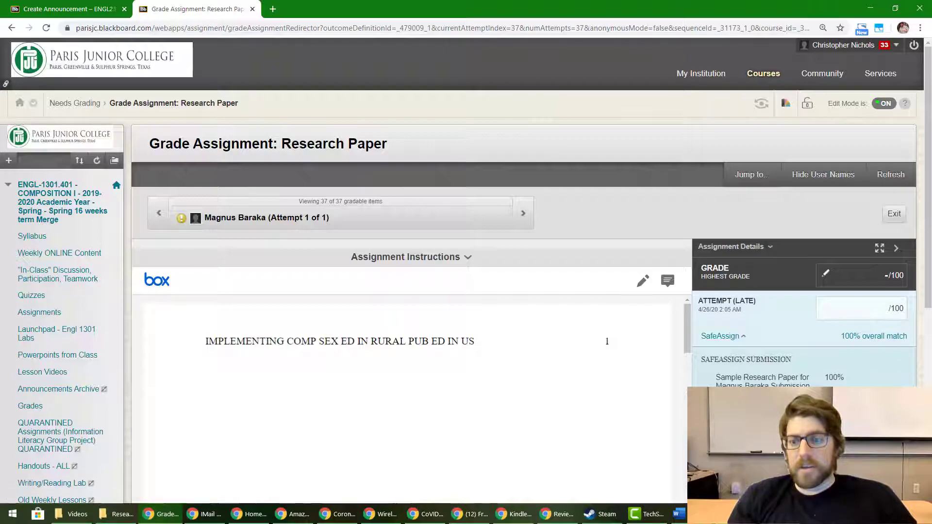
left_click(787, 384)
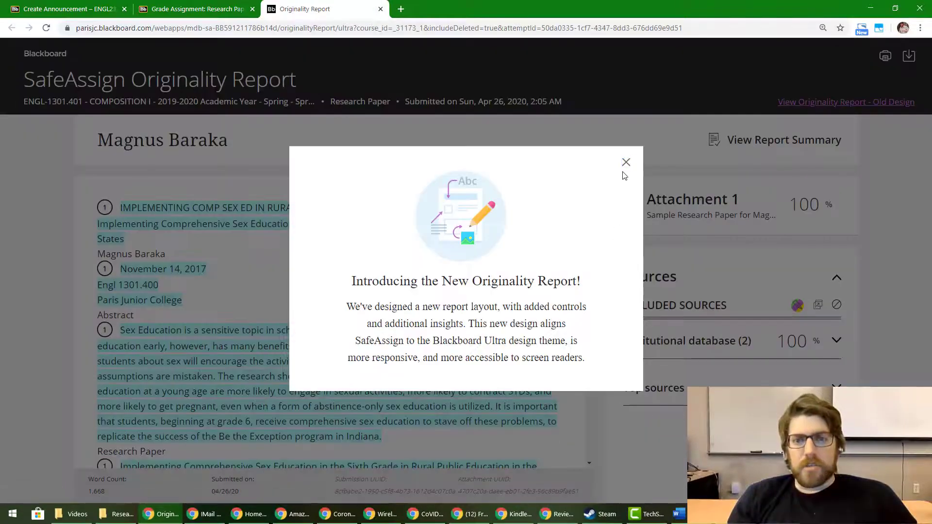
Close the 'Introducing the New Originality Report' pop-up and scroll through the 100% match report
left_click(625, 161)
scroll(535, 350, "down", 20)
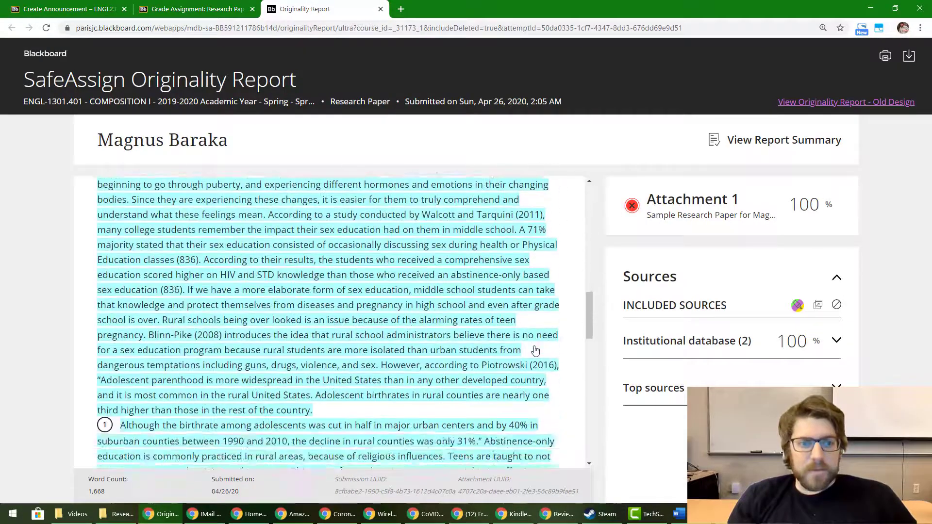
scroll(535, 350, "up", 20)
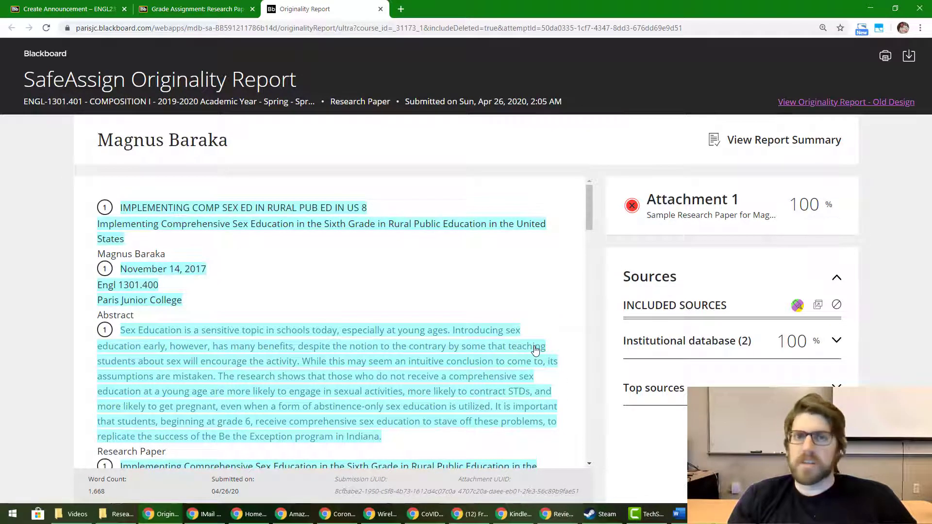
scroll(535, 349, "down", 20)
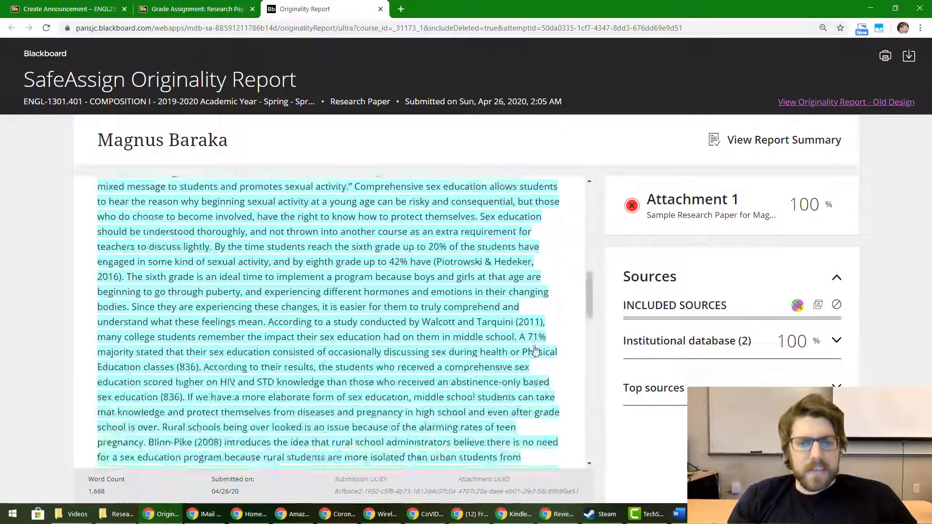
scroll(536, 349, "up", 15)
scroll(536, 350, "up", 10)
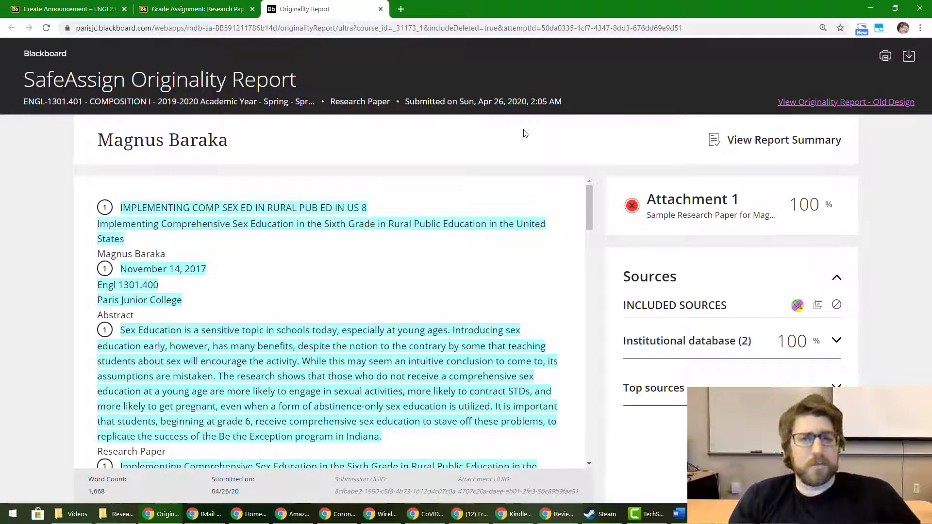
scroll(464, 348, "down", 20)
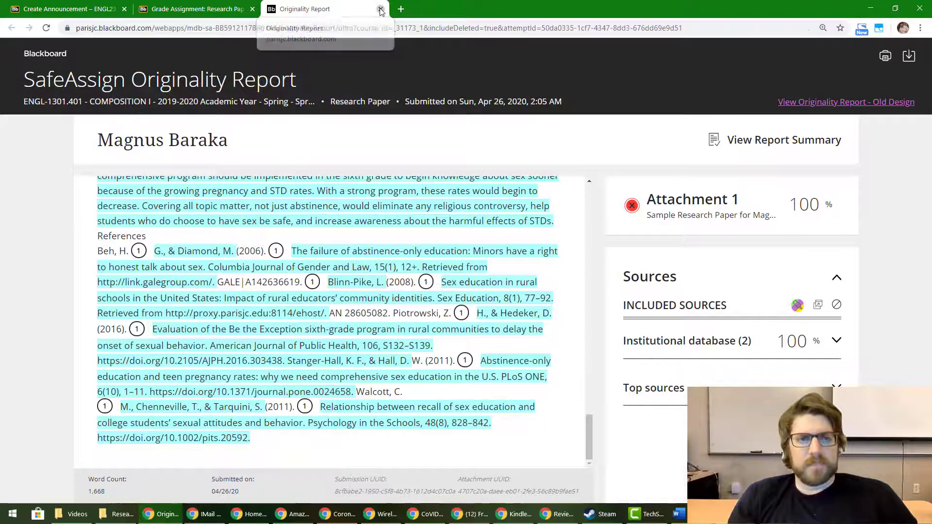
Close the originality report tab and reload the Research Paper grading page
left_click(381, 9)
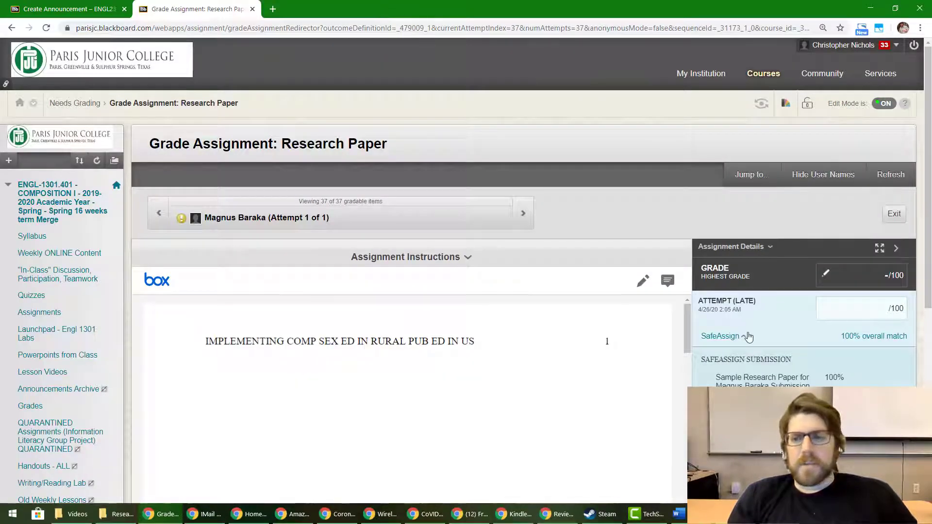
scroll(749, 338, "down", 3)
scroll(749, 338, "down", 2)
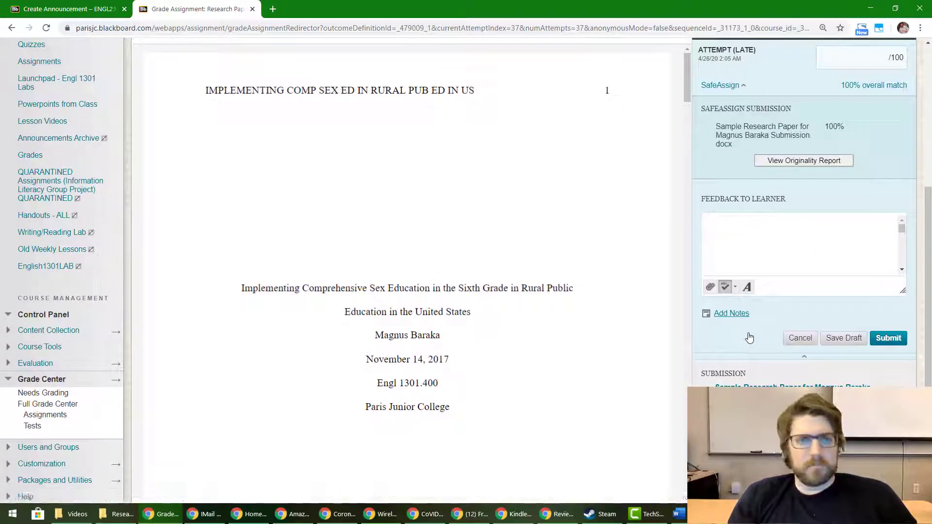
key("F5")
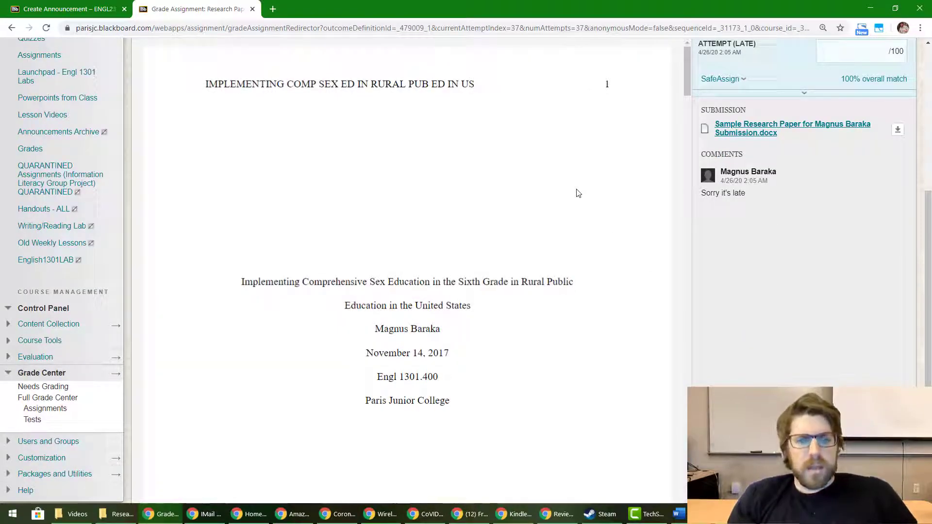
Bring up a text search inside the submitted paper's preview with Ctrl+F
scroll(577, 193, "down", 20)
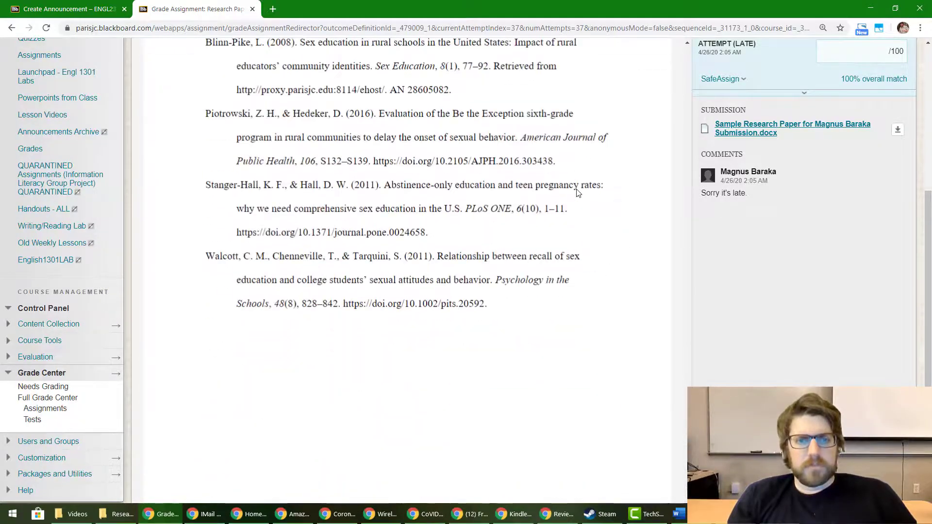
scroll(578, 193, "up", 3)
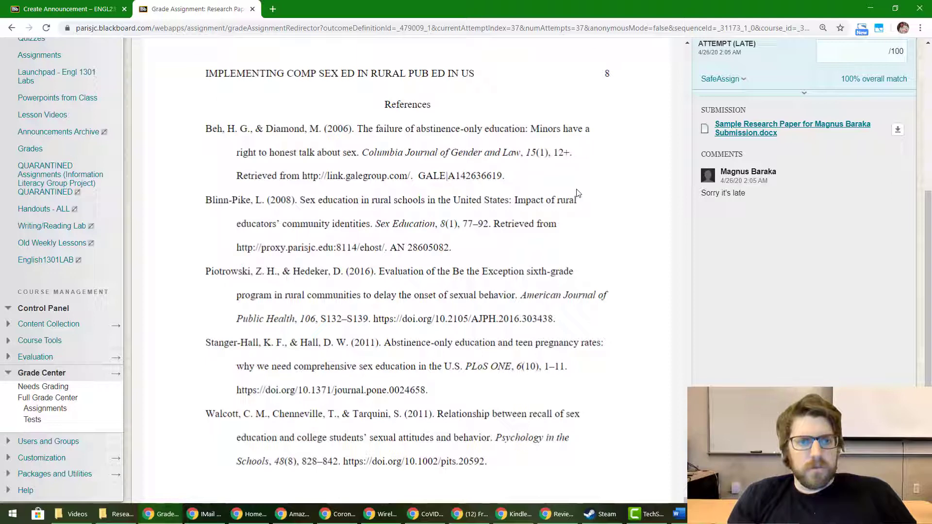
key("ctrl+f")
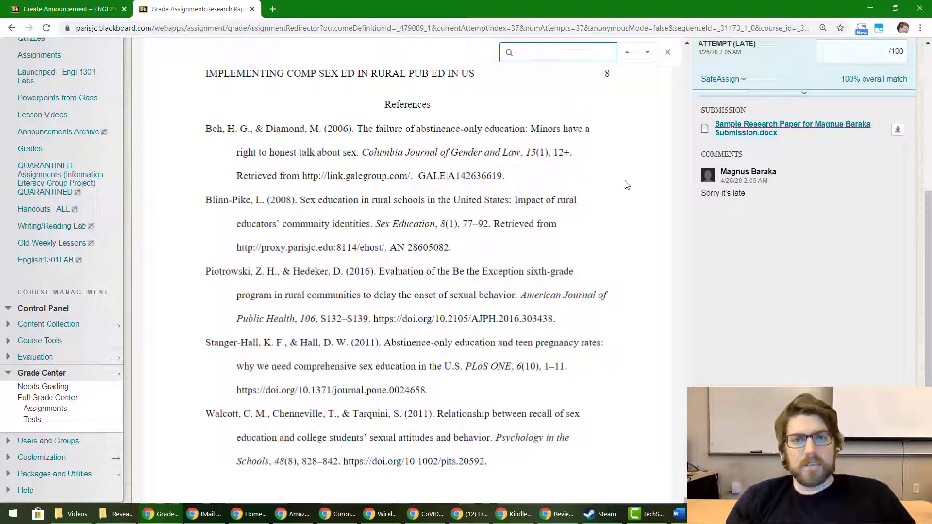
Search the preview for 'beh' and step through the Beh citation matches
type("beh")
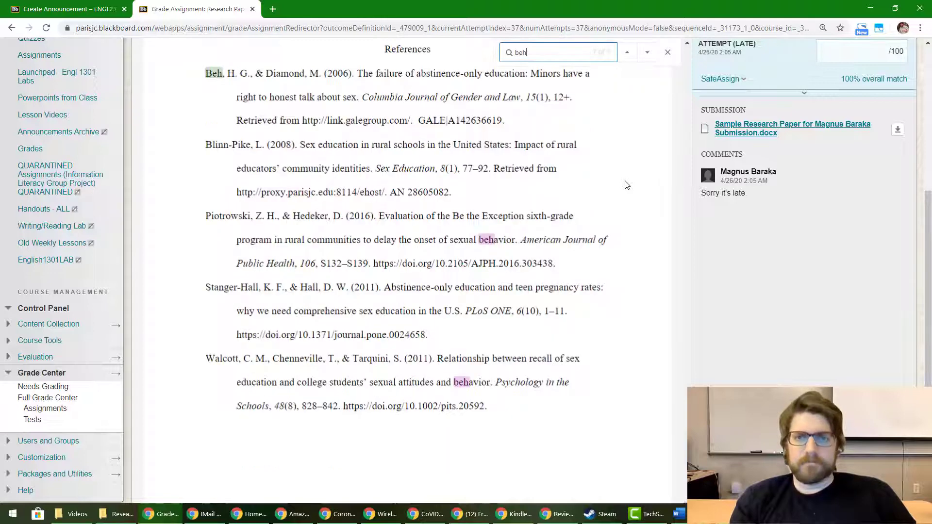
key("Tab")
key("Tab")
key("Return")
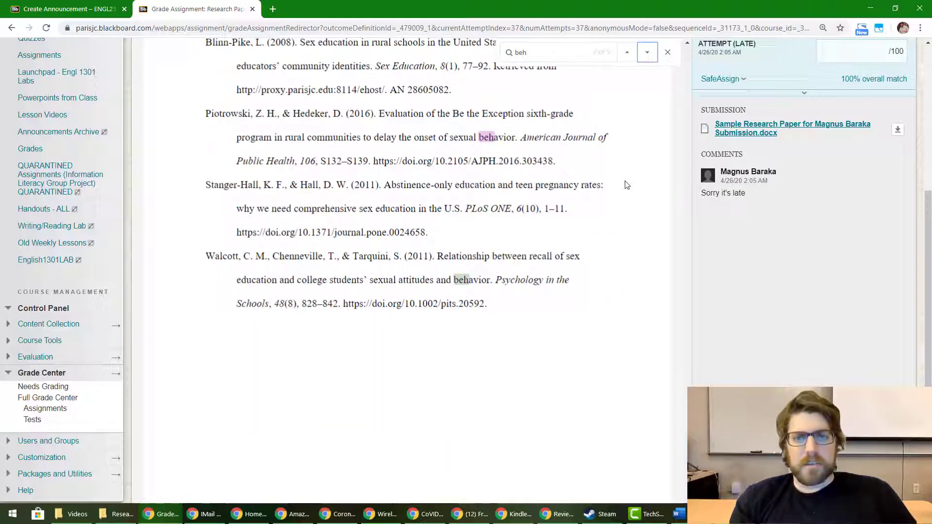
key("Return")
key("Return")
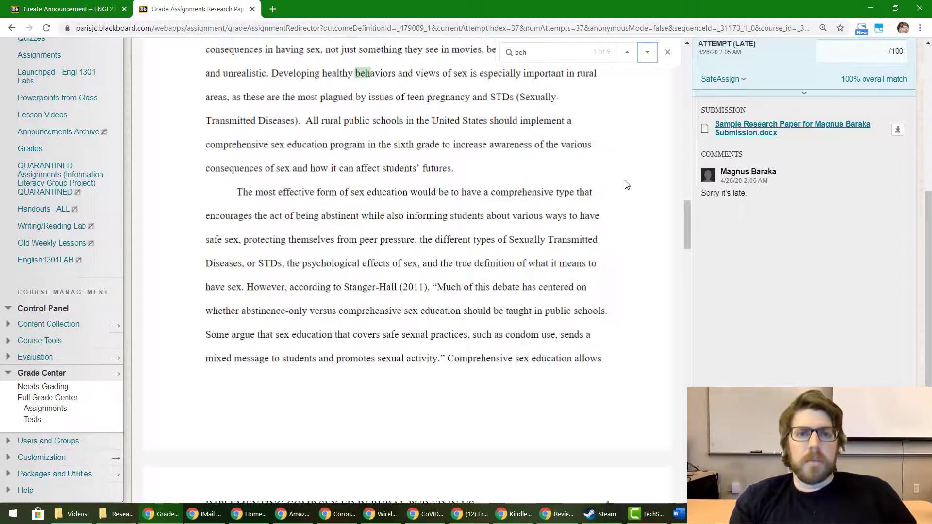
key("Return")
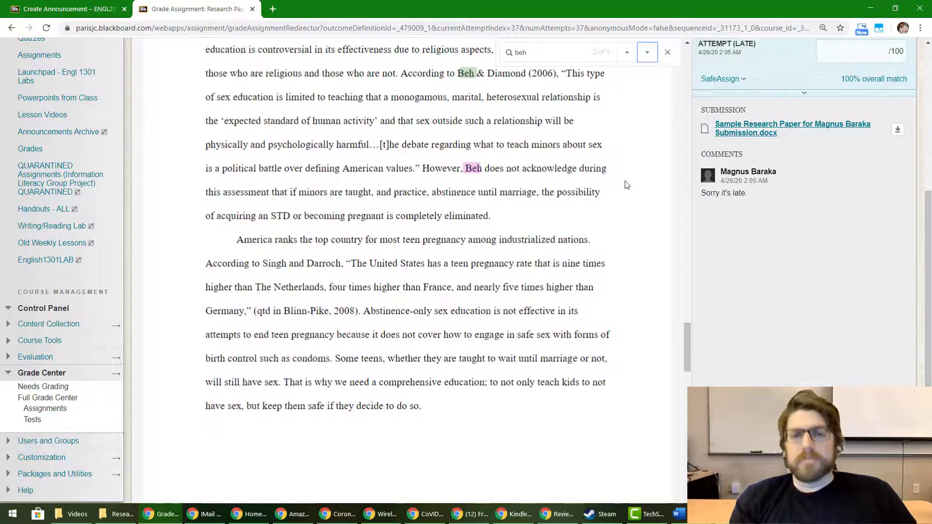
scroll(625, 184, "down", 15)
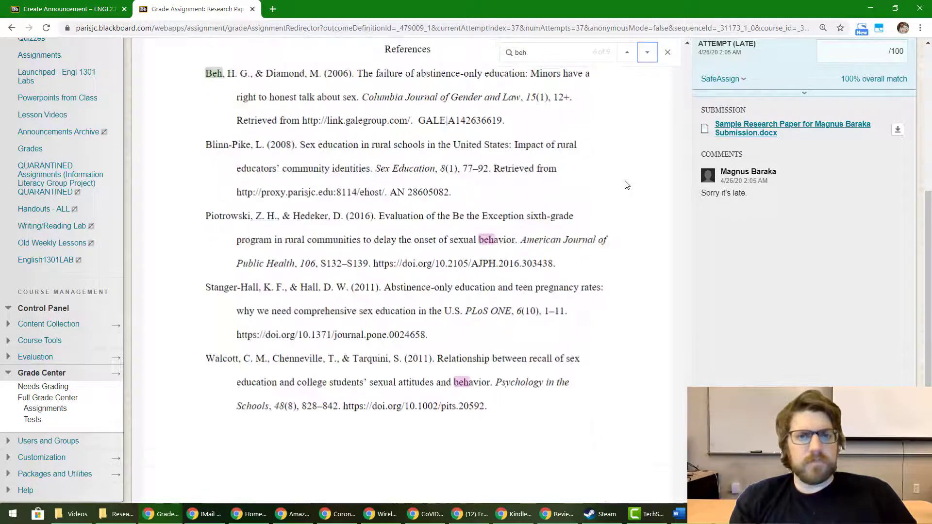
key("Return")
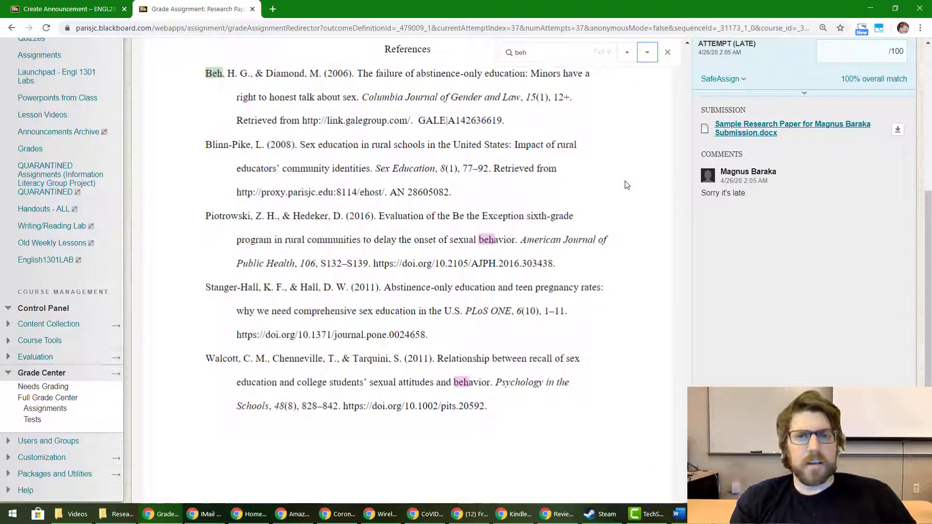
Search for 'blinn' and step through the Blinn-Pike citations in the body text
key("ctrl+f")
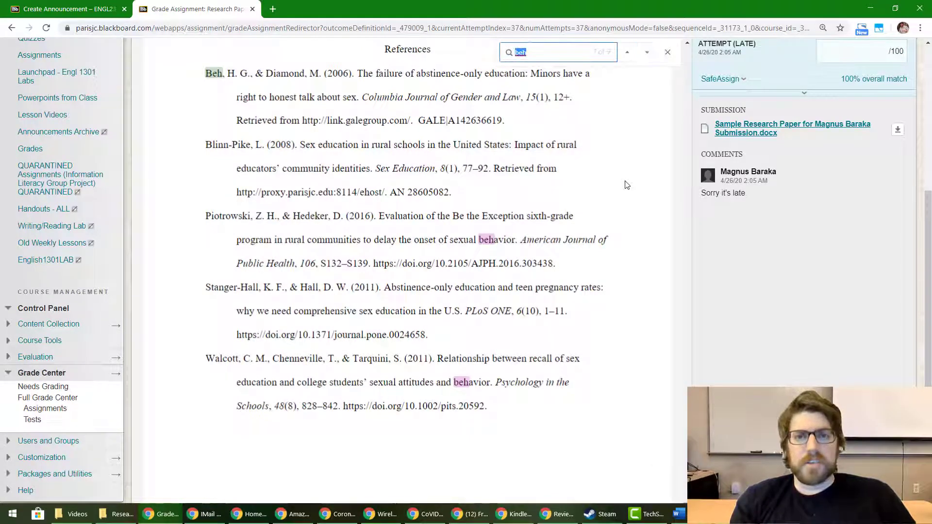
type("blinn")
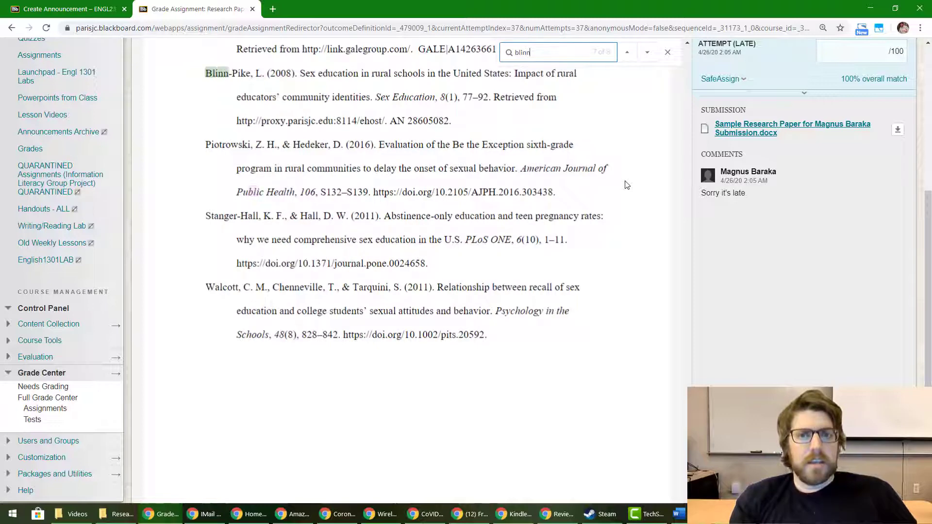
key("Return")
key("Return")
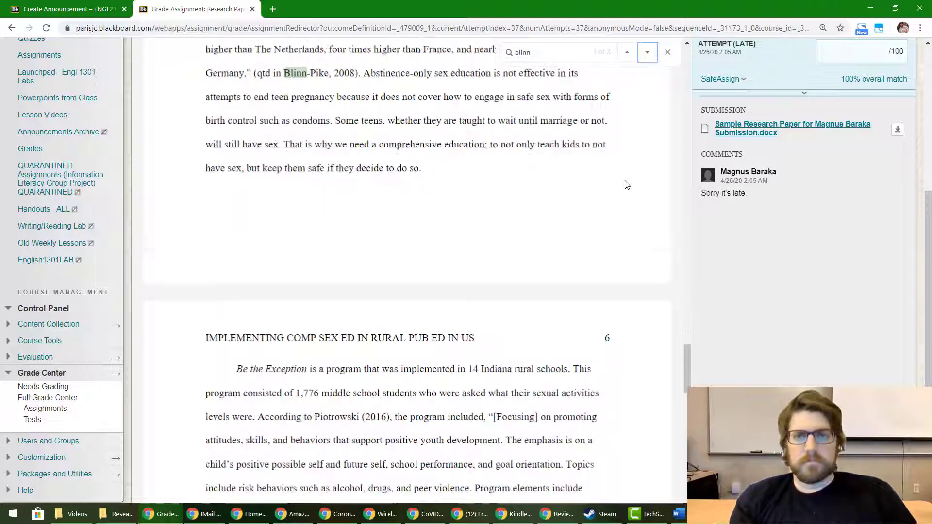
key("Return")
Search for 'piotr' and step through the Piotrowski citation matches
key("ctrl+f")
type("piotr")
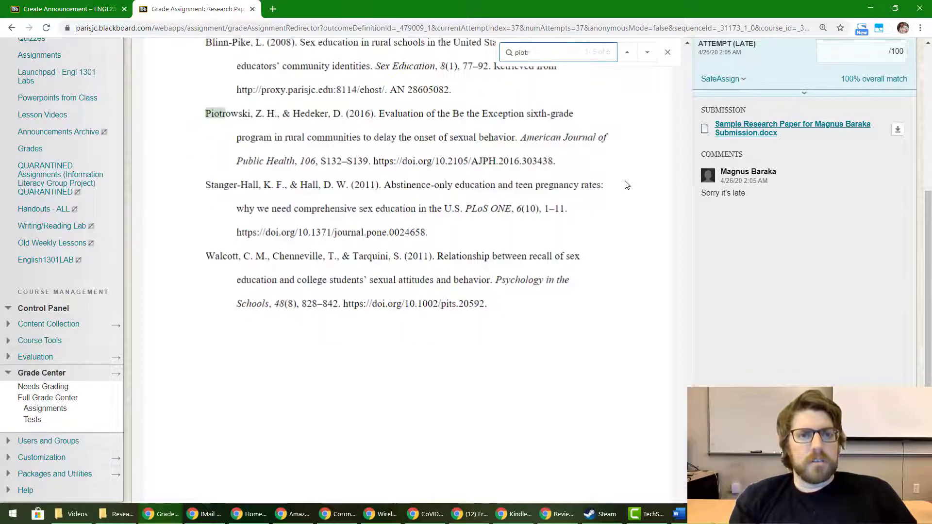
key("Return")
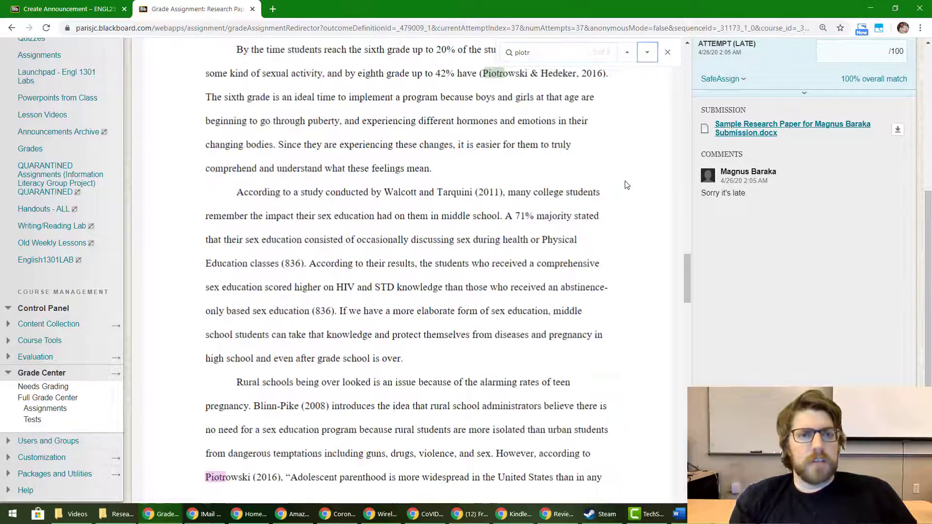
key("Return")
key("Return")
key("Return")
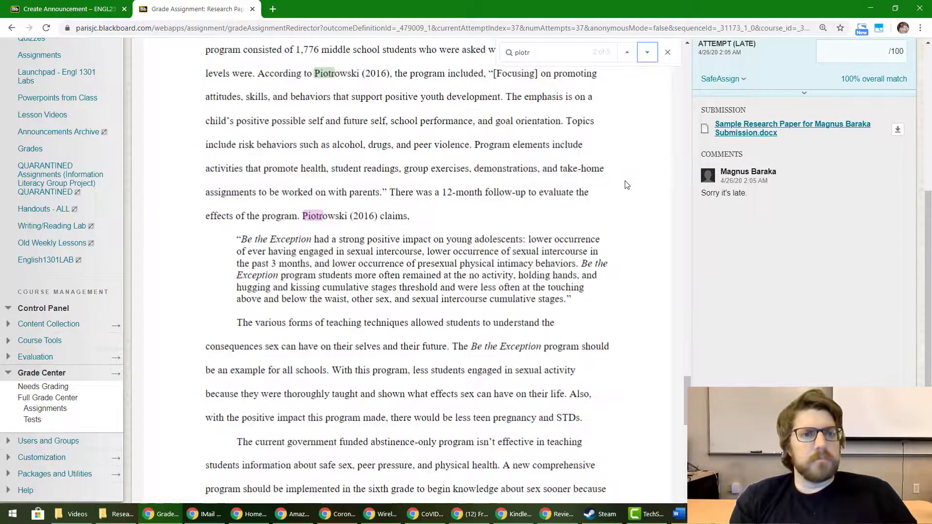
Search for 'stang' to find the Stanger-Hall (2011) citation
key("ctrl+f")
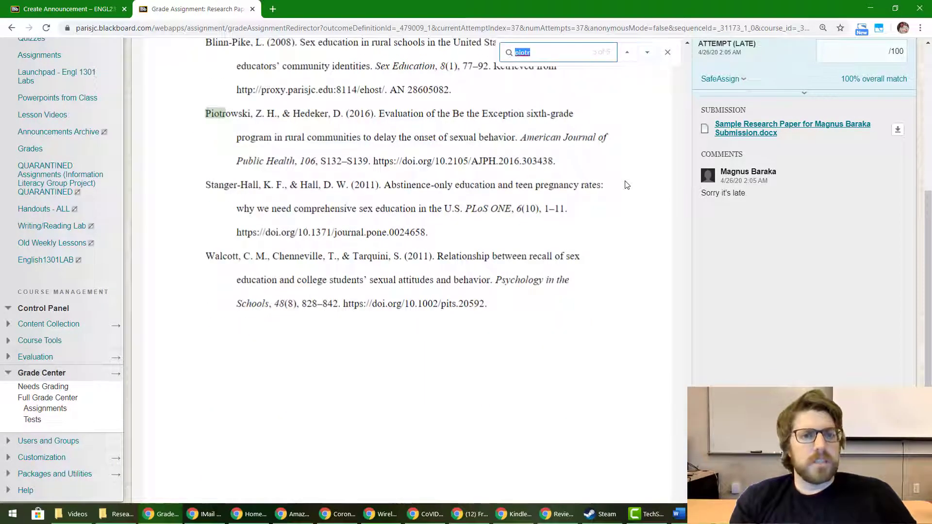
type("stang")
key("Return")
key("Return")
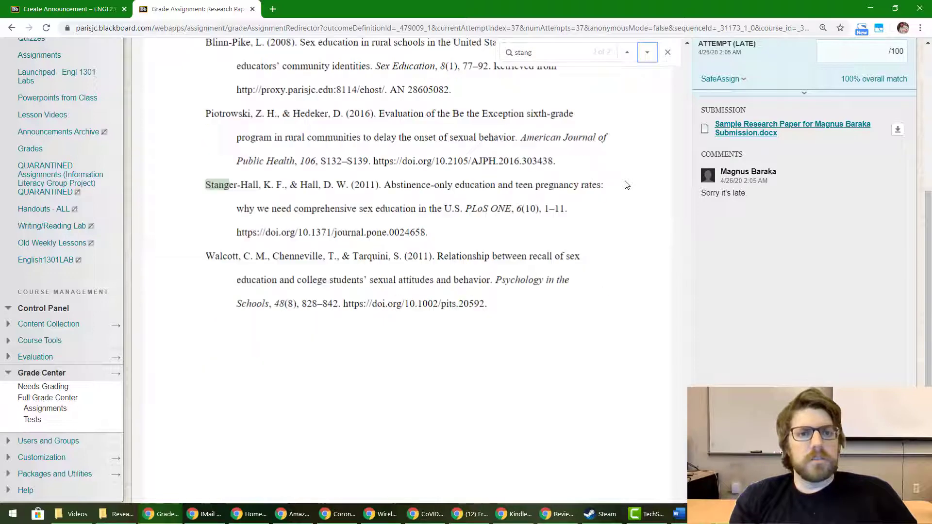
Search for 'walco' to locate the Walcott citation and its References entry
key("ctrl+f")
type("walca")
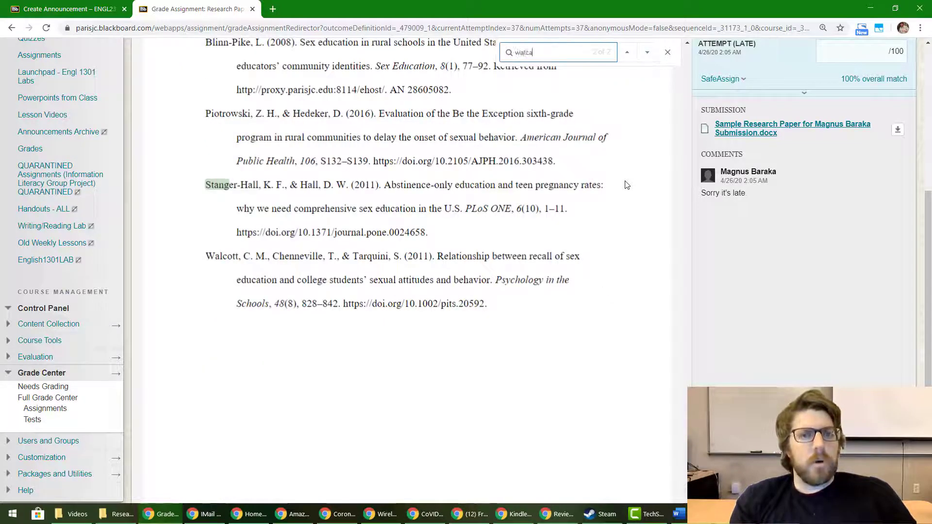
key("BackSpace")
type("o")
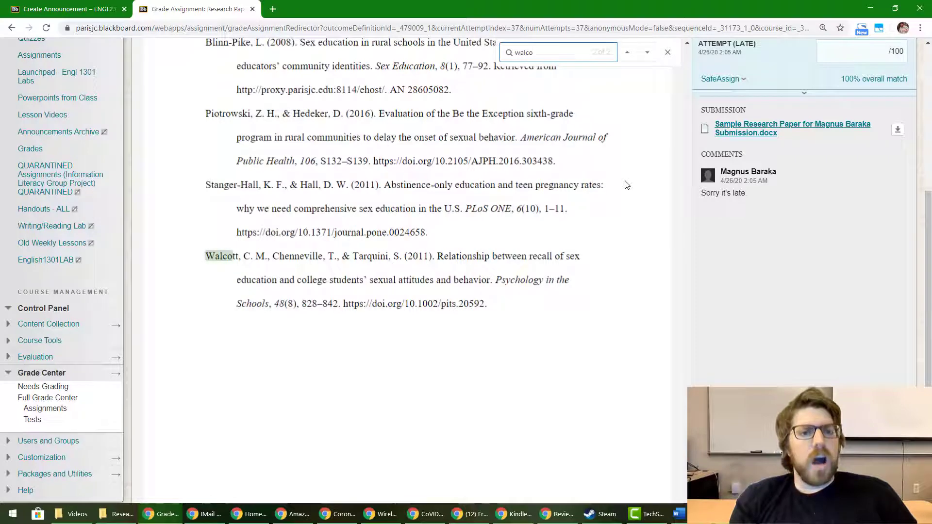
key("Return")
key("Return")
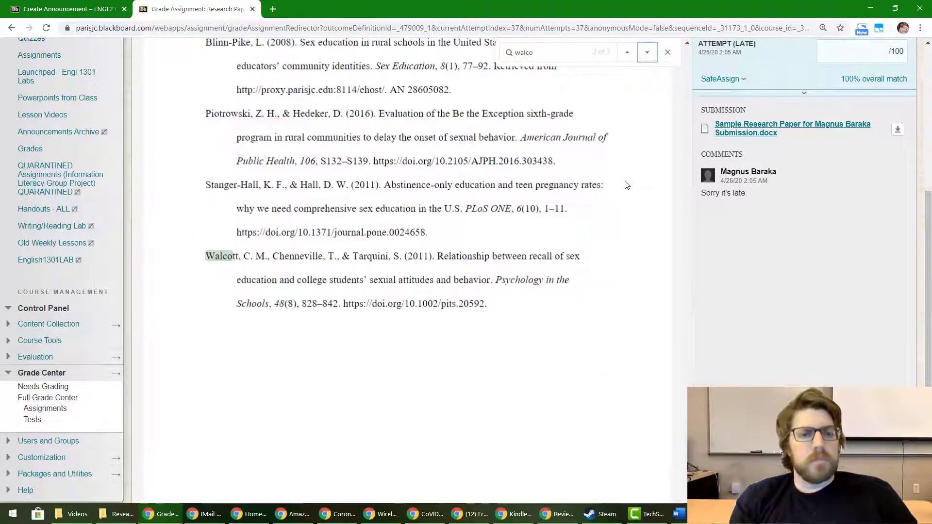
scroll(626, 185, "up", 2)
scroll(626, 185, "down", 3)
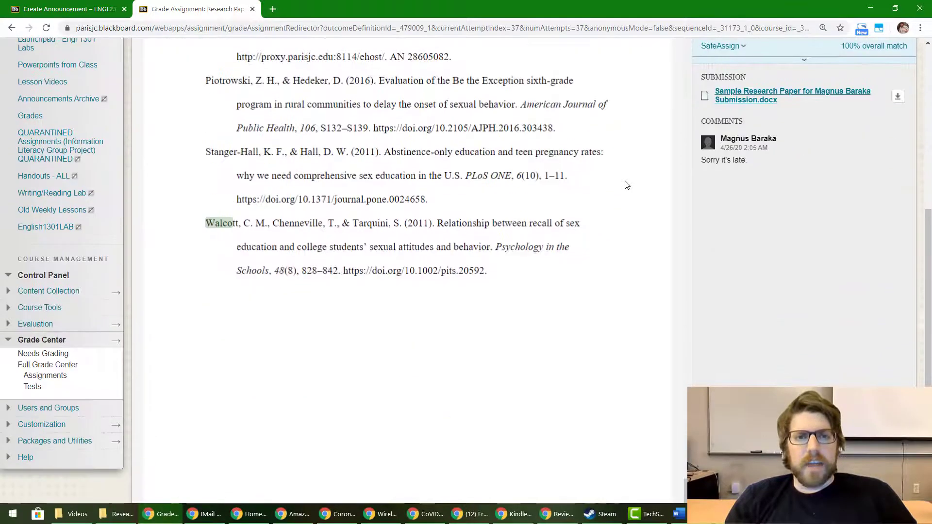
scroll(626, 185, "up", 1)
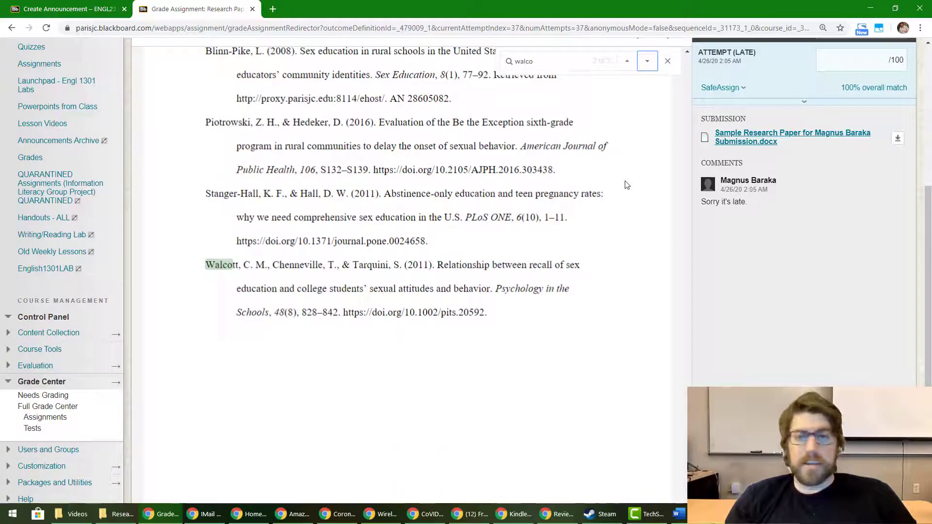
scroll(626, 185, "up", 2)
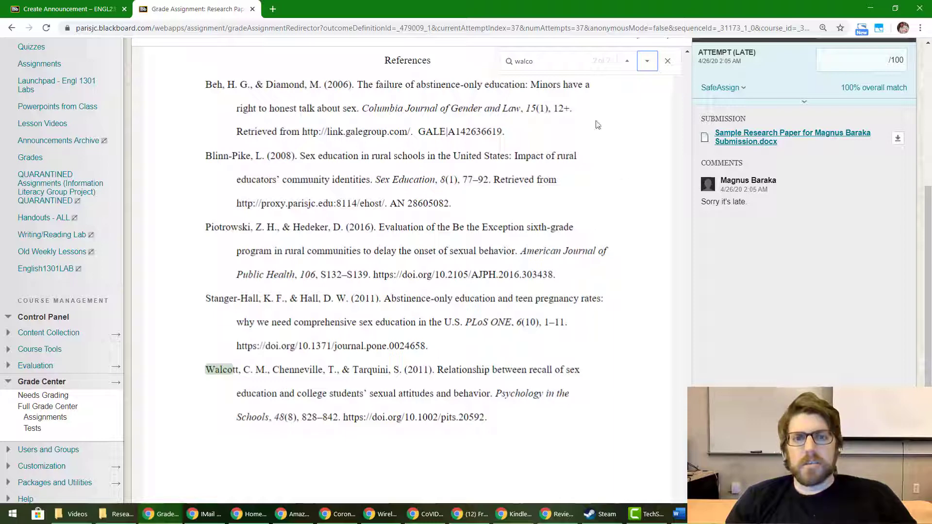
Search 'stang' and jump between the in-text Stanger-Hall (2011) citation and its reference entry
double_click(551, 60)
type("stang")
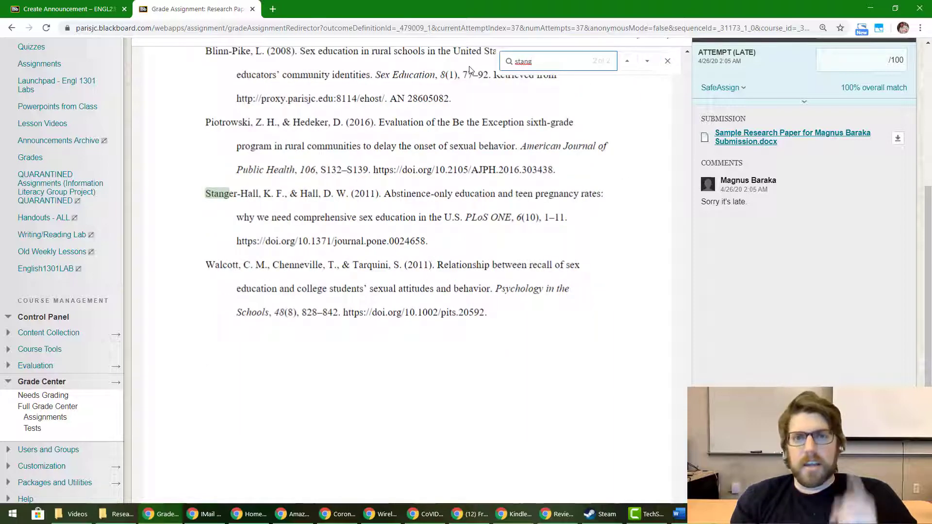
key("Return")
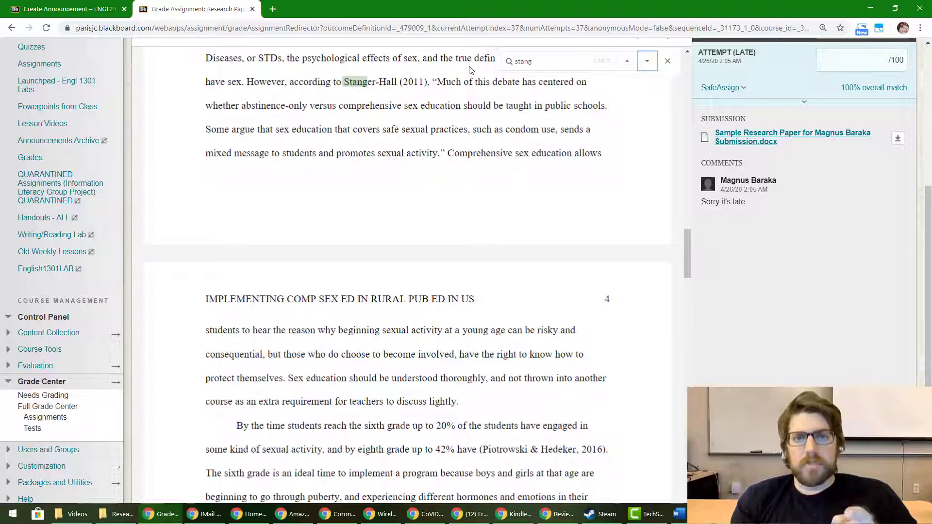
key("Return")
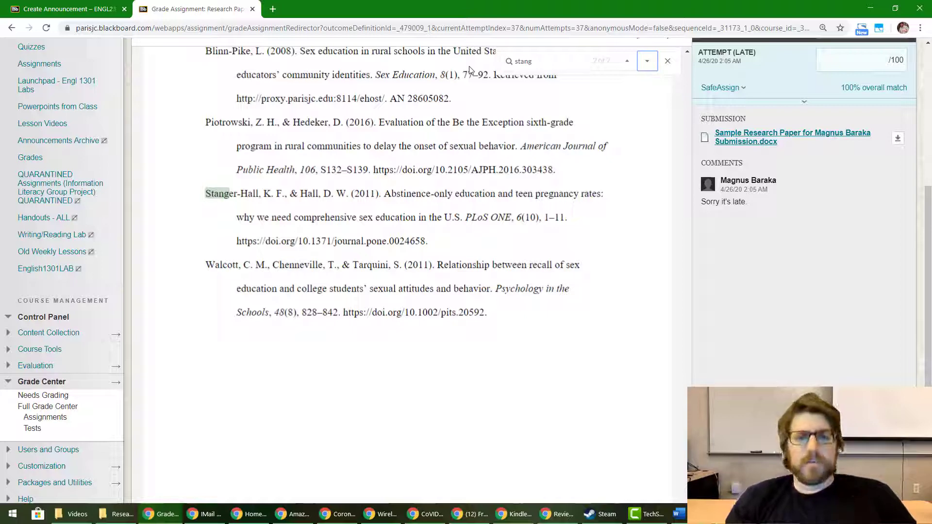
scroll(469, 68, "up", 3)
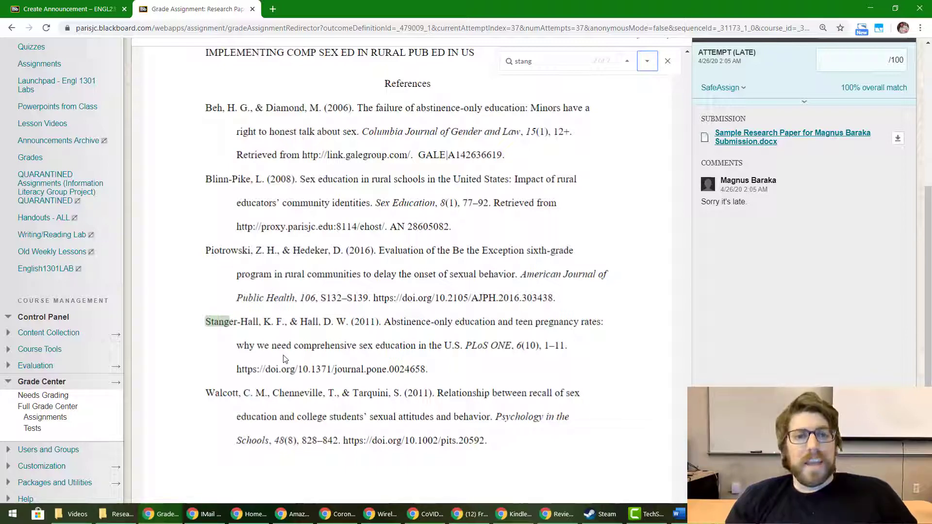
Enter 'All sources cited. Ready to grade.' in the Feedback to Learner editor
left_click(774, 105)
left_click(769, 184)
type("A")
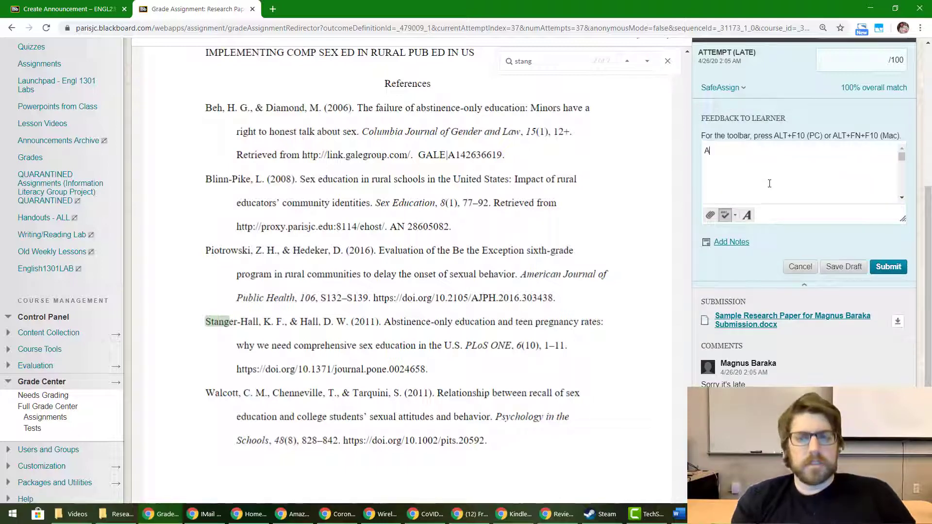
type("ll sources cited")
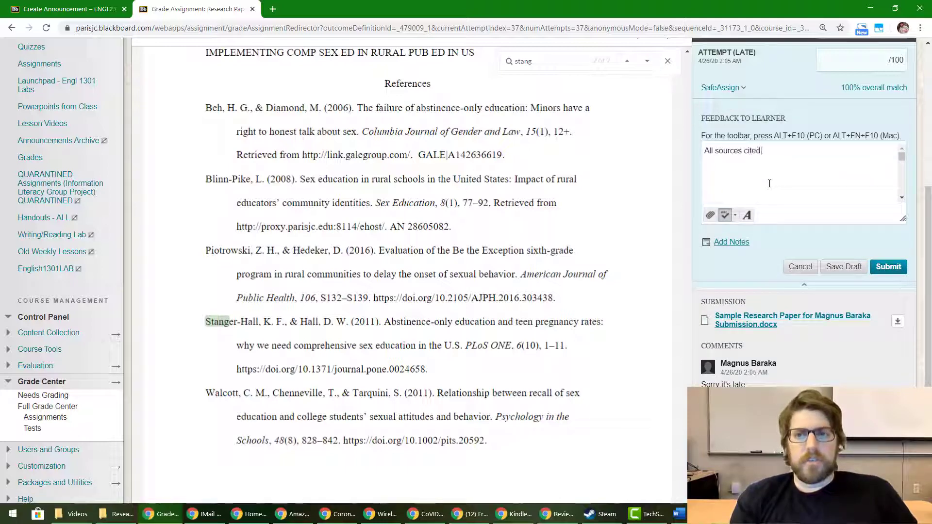
key("BackSpace")
type(".  Ready to grade")
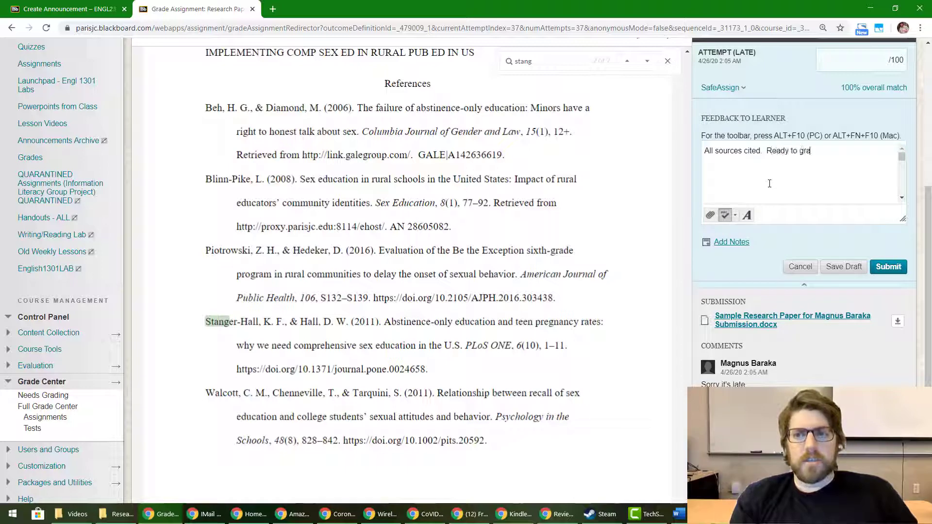
type(".")
left_click_drag(766, 151, 791, 150)
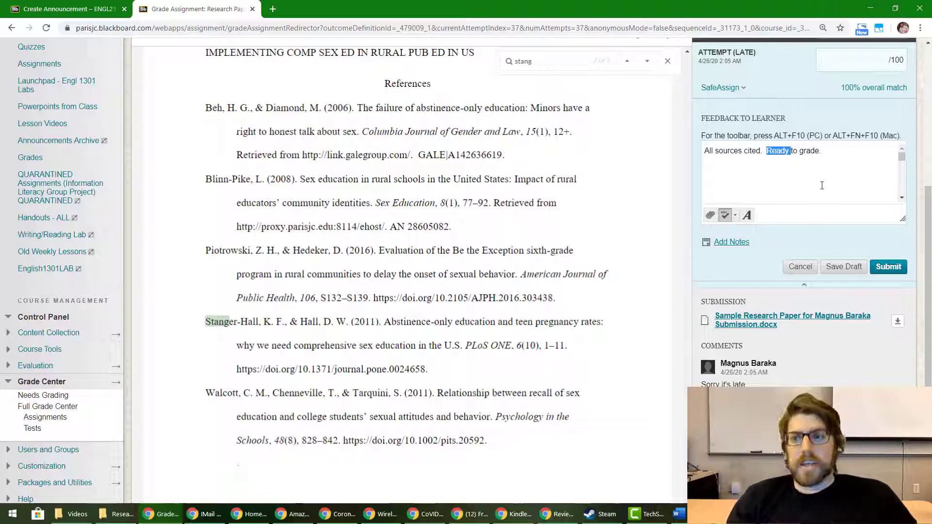
Select all of the 'All sources cited. Ready to grade.' feedback text
left_click(806, 159)
key("ctrl+a")
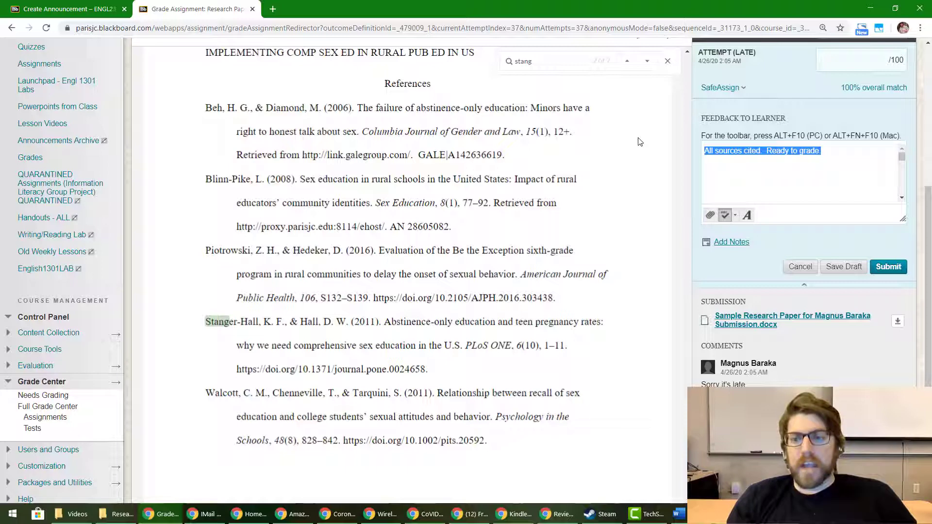